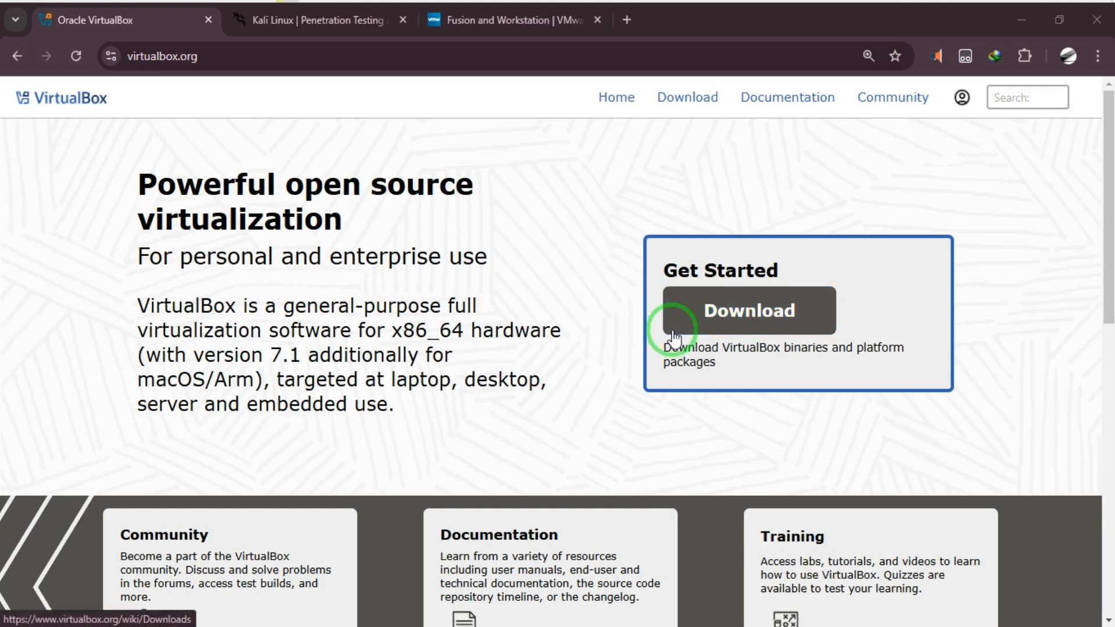
Step: Download the VirtualBox 7.1.8 Windows installer (118.79 MB) to Downloads\Programs and confirm it in Explorer
{"action": "left_click", "coordinate": [724, 315]}
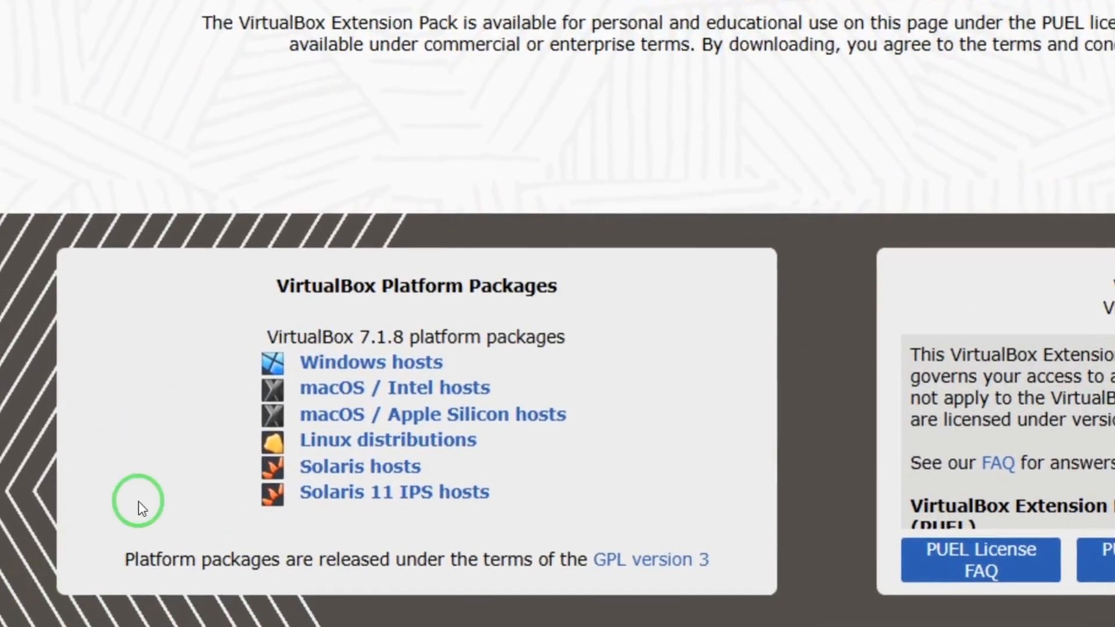
{"action": "scroll", "coordinate": [67, 531], "scroll_direction": "down", "scroll_amount": 2}
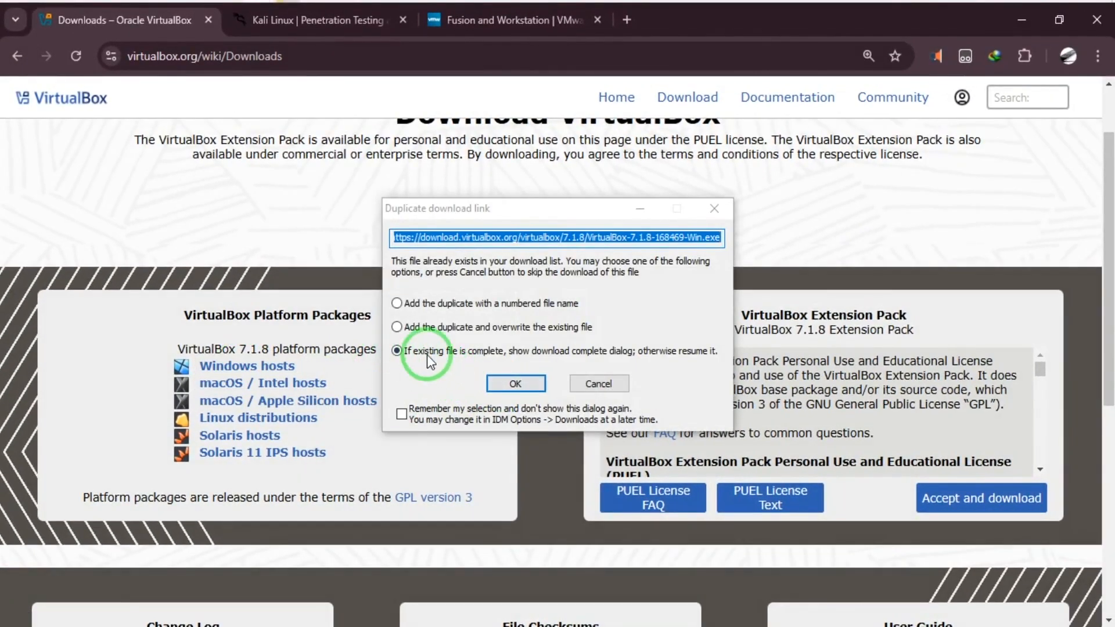
{"action": "left_click", "coordinate": [513, 382]}
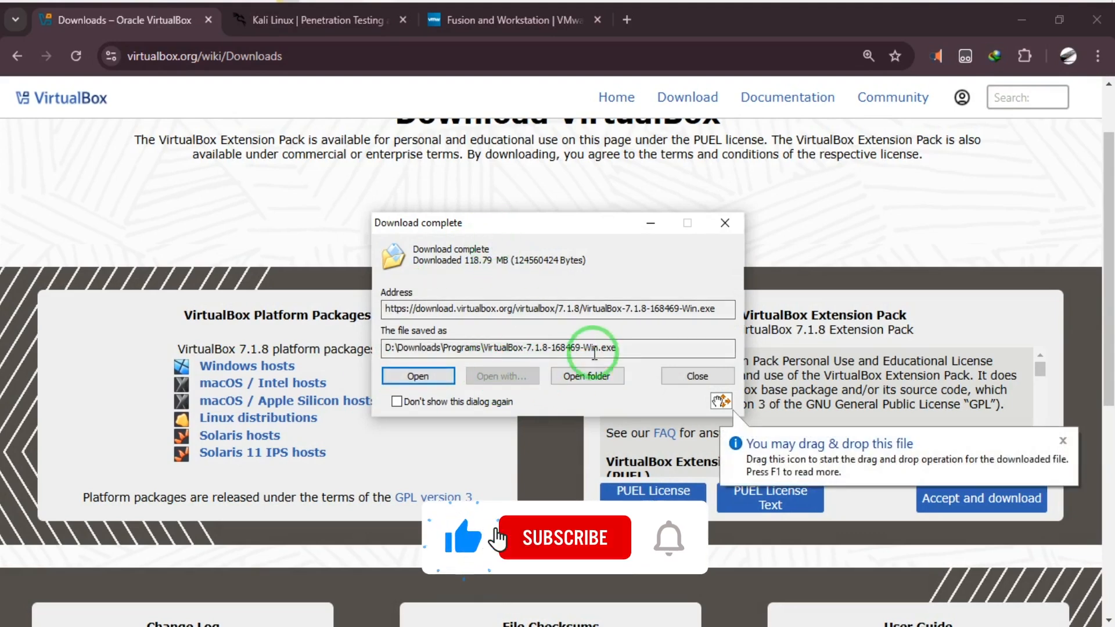
{"action": "left_click", "coordinate": [579, 376]}
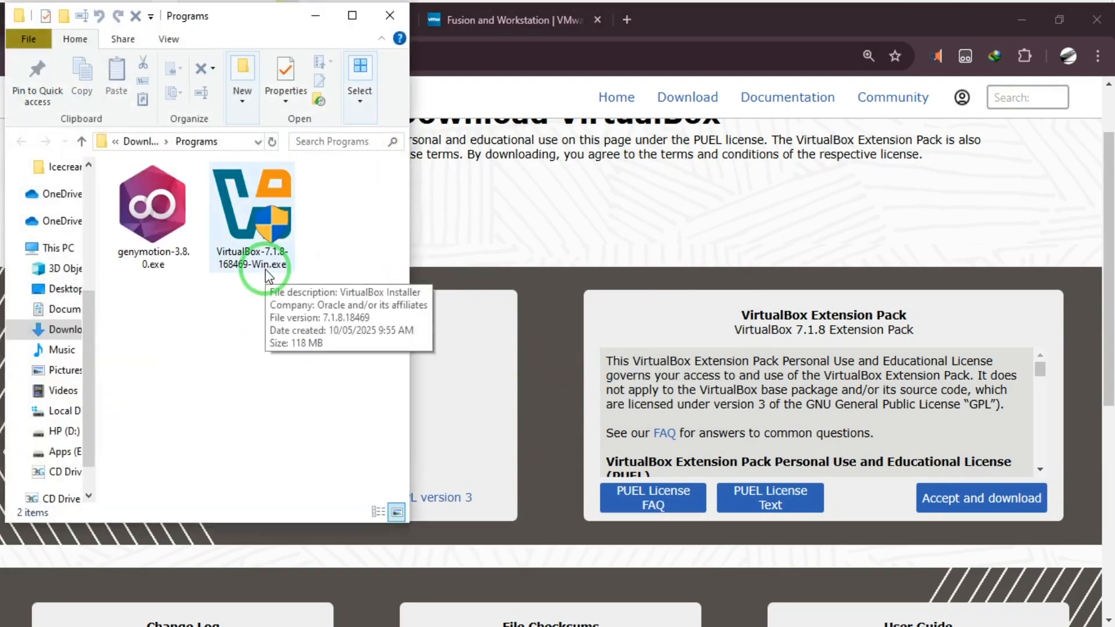
{"action": "left_click", "coordinate": [390, 16]}
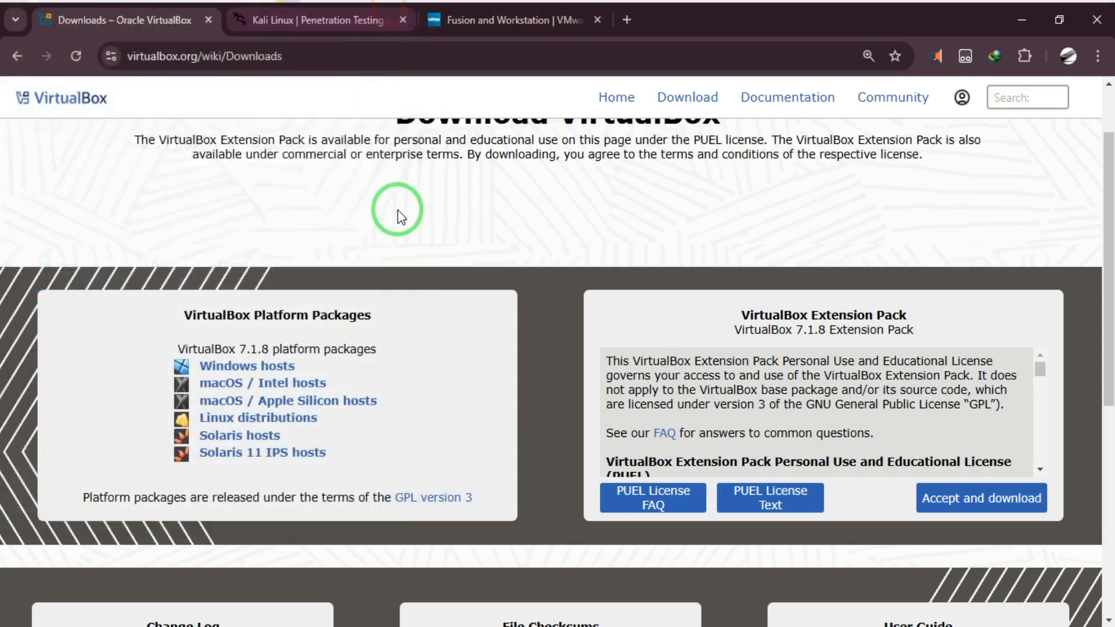
Step: From the Kali website, start downloading the recommended x86_64 installer kali-linux-2025.1c-installer-amd64.iso
{"action": "left_click", "coordinate": [328, 32]}
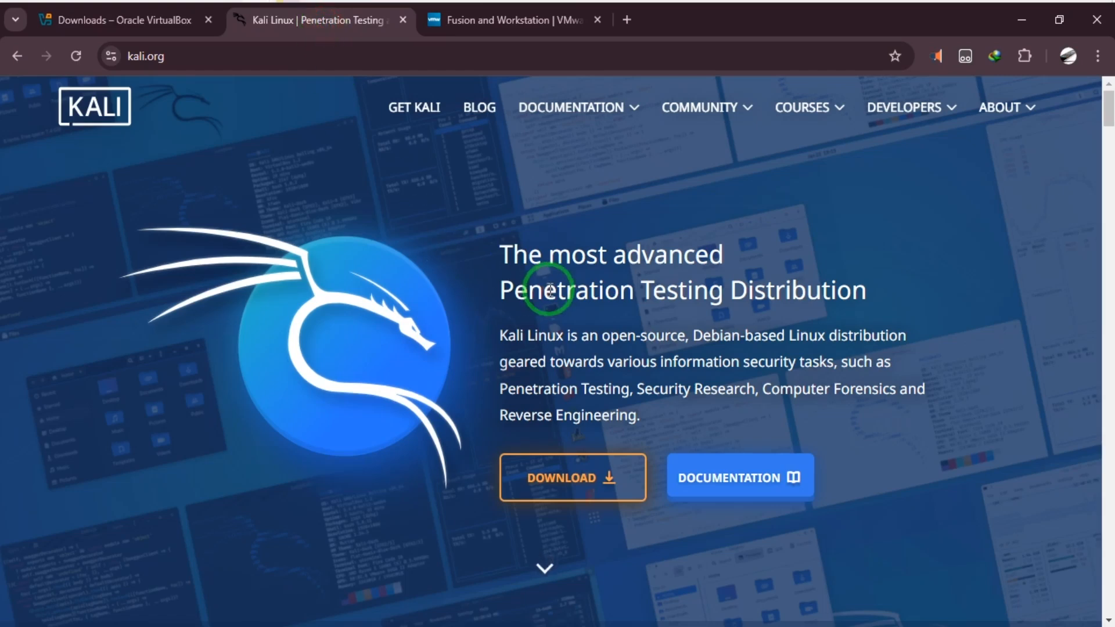
{"action": "left_click", "coordinate": [612, 482]}
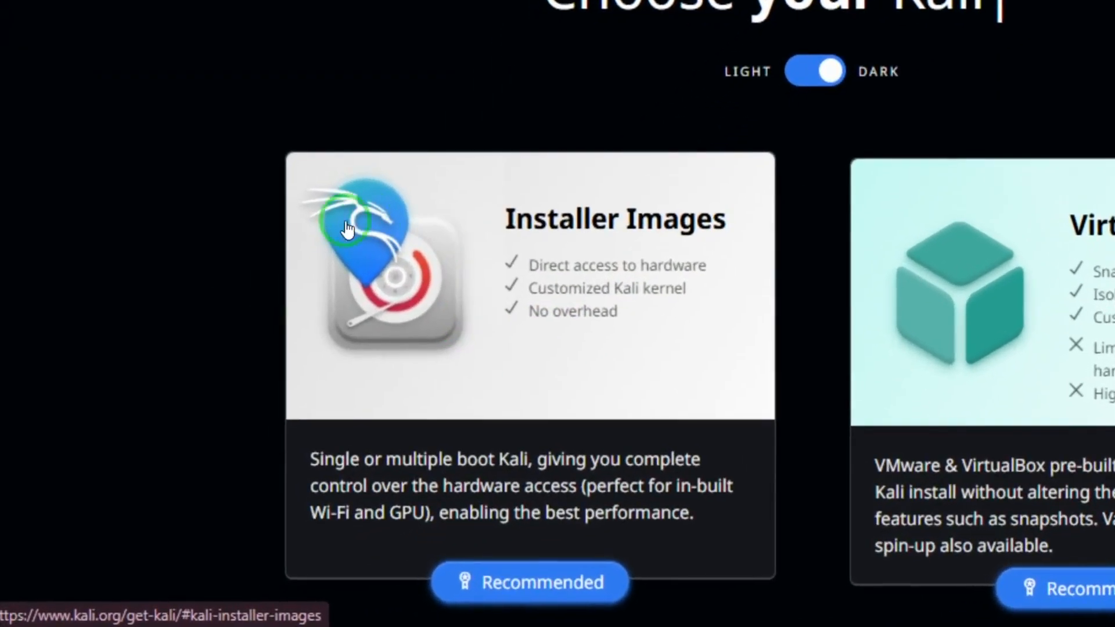
{"action": "scroll", "coordinate": [583, 319], "scroll_direction": "down", "scroll_amount": 3}
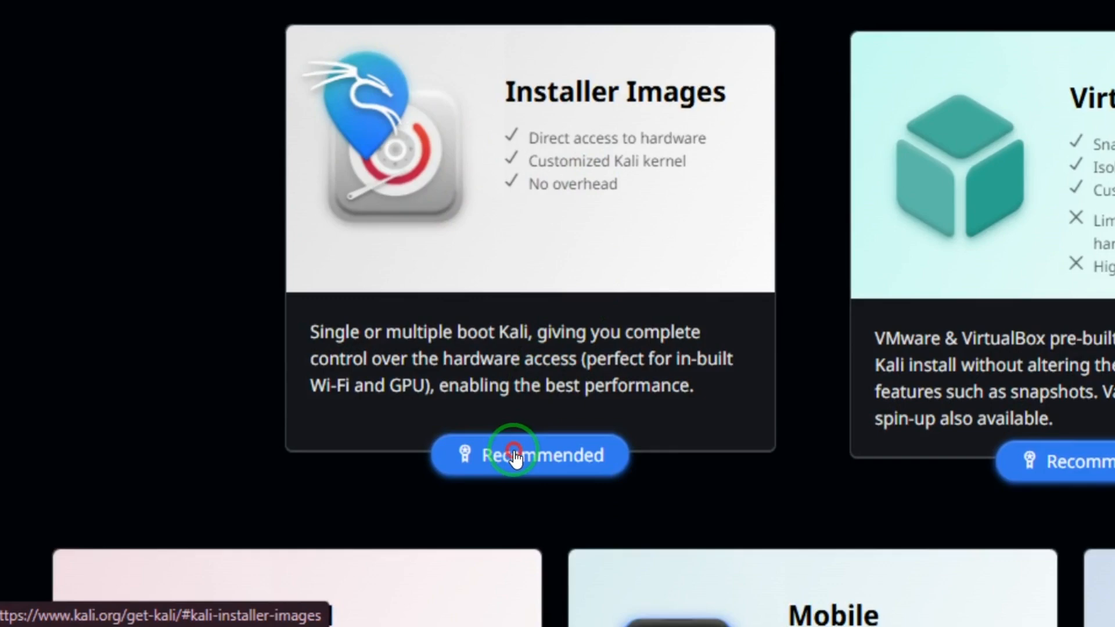
{"action": "left_click", "coordinate": [514, 449]}
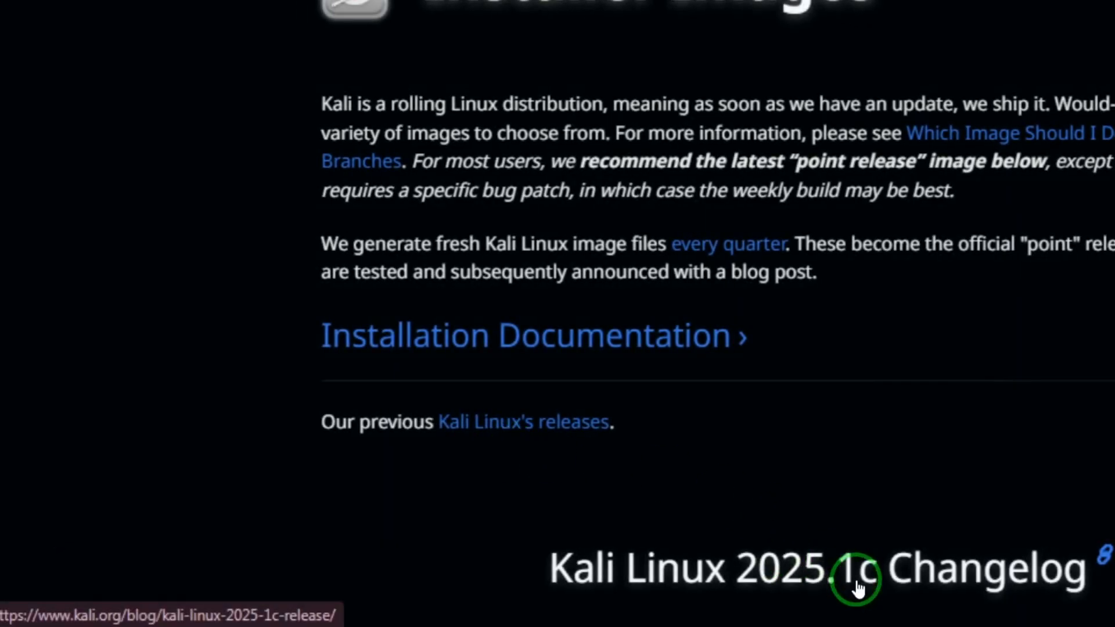
{"action": "scroll", "coordinate": [712, 602], "scroll_direction": "down", "scroll_amount": 4}
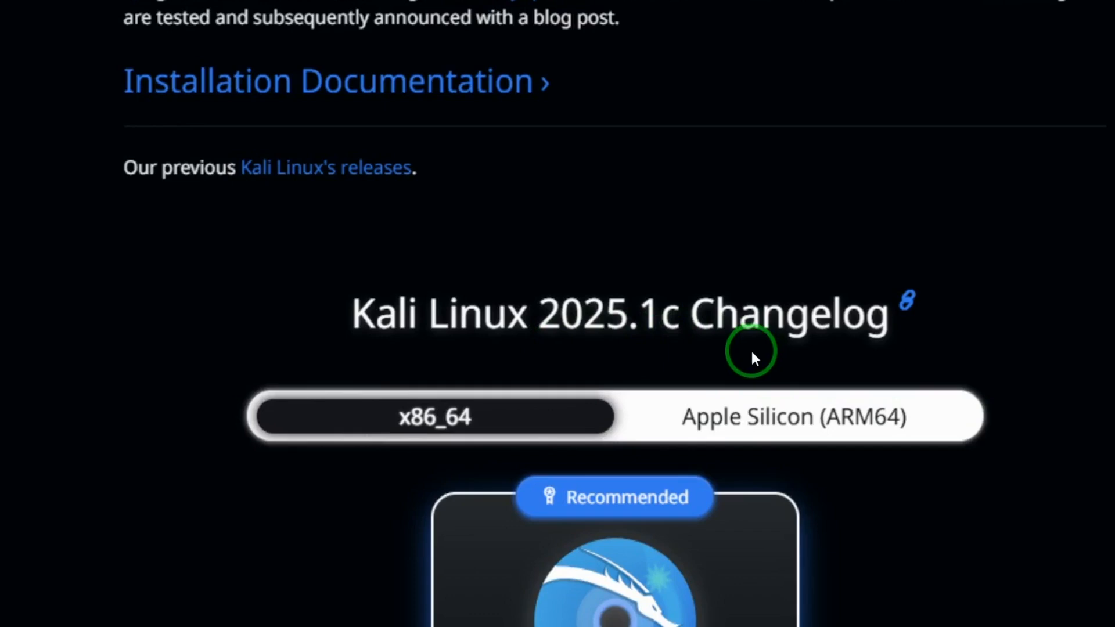
{"action": "scroll", "coordinate": [754, 356], "scroll_direction": "down", "scroll_amount": 6}
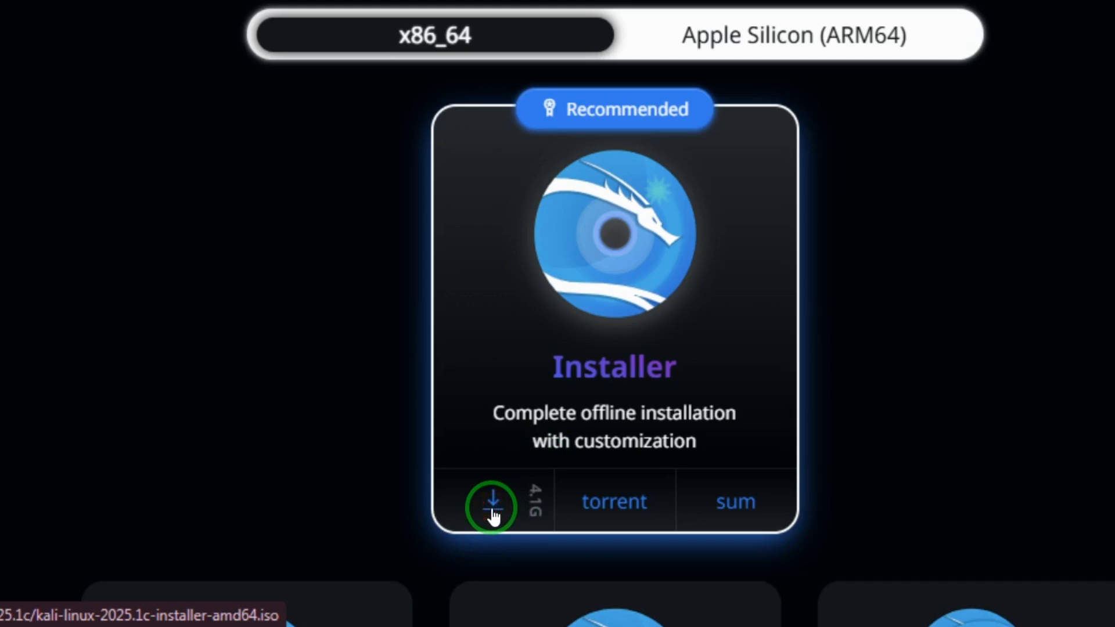
{"action": "left_click", "coordinate": [493, 511]}
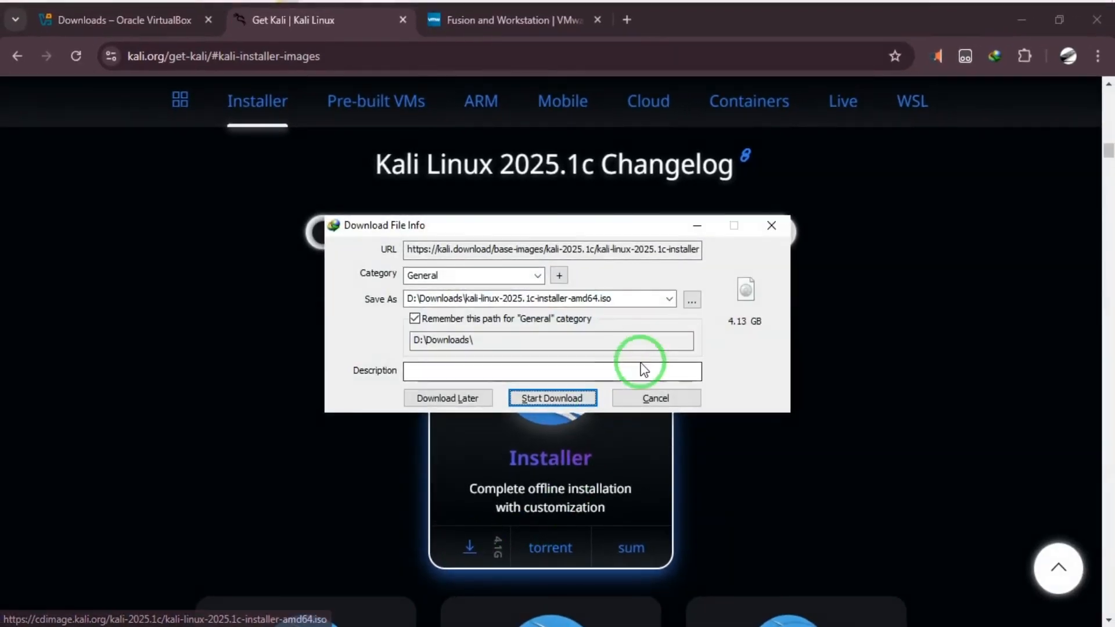
{"action": "left_click", "coordinate": [530, 398]}
{"action": "left_click", "coordinate": [683, 218]}
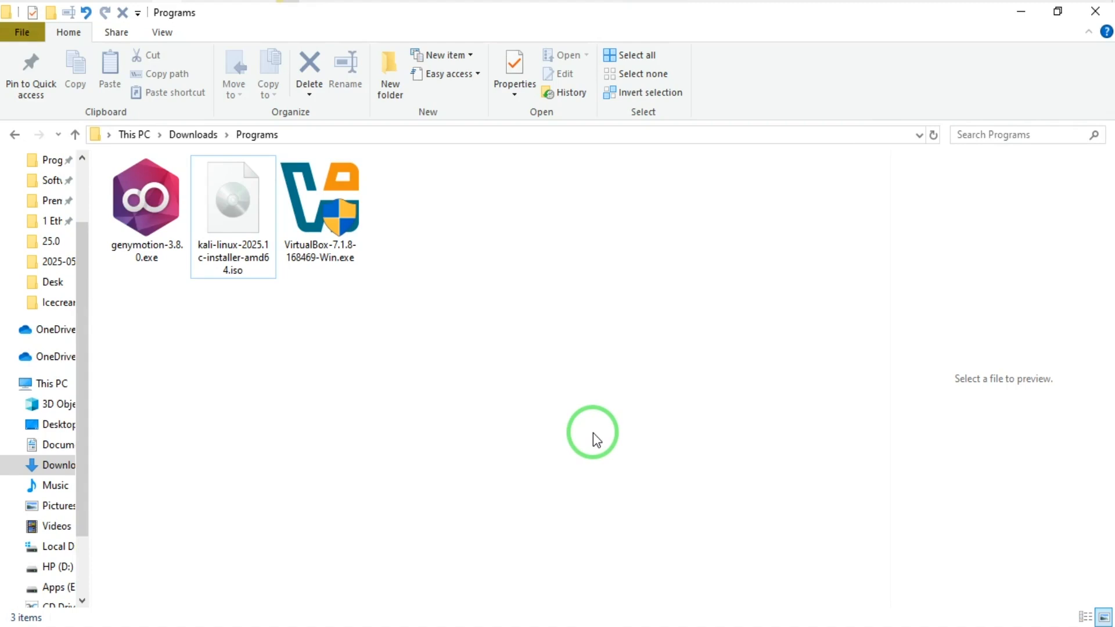
{"action": "left_click", "coordinate": [330, 223]}
{"action": "right_click", "coordinate": [330, 224]}
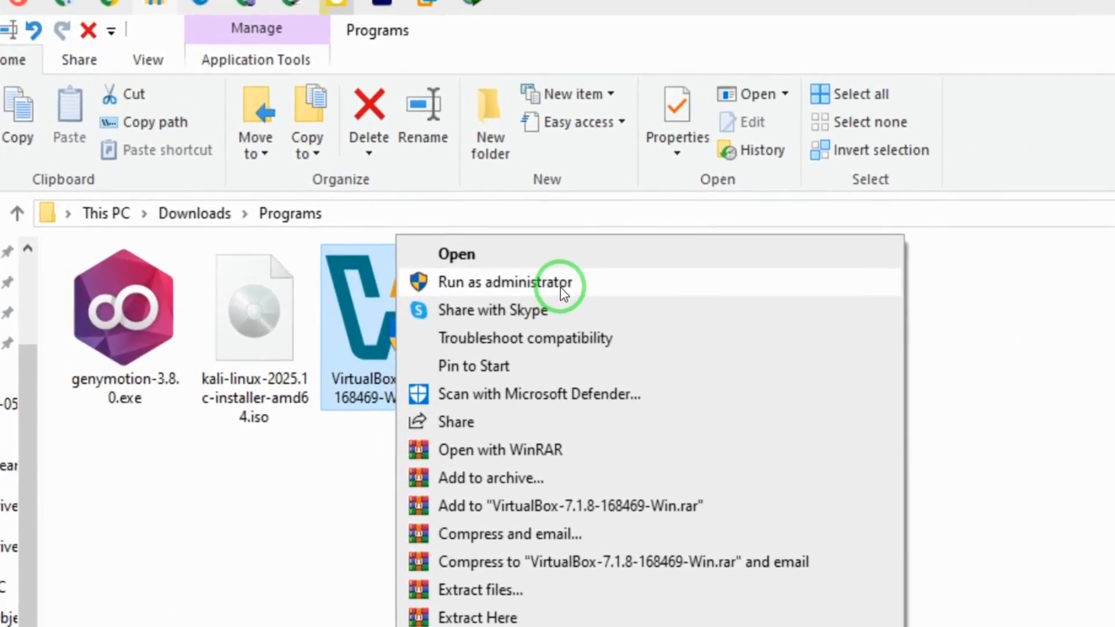
{"action": "left_click", "coordinate": [438, 186]}
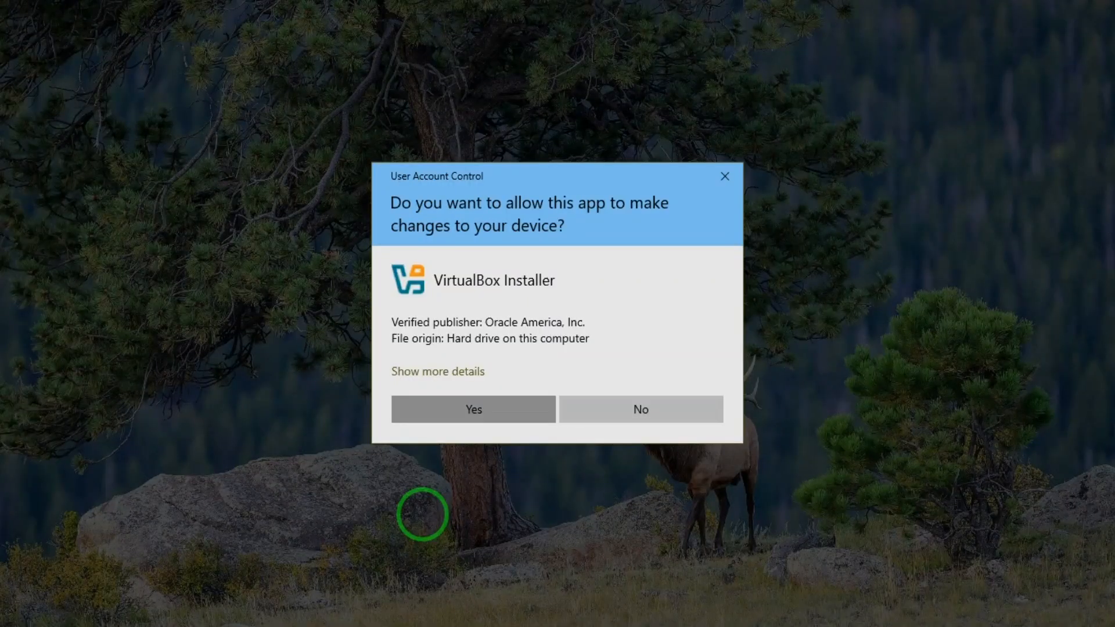
{"action": "left_click", "coordinate": [459, 408]}
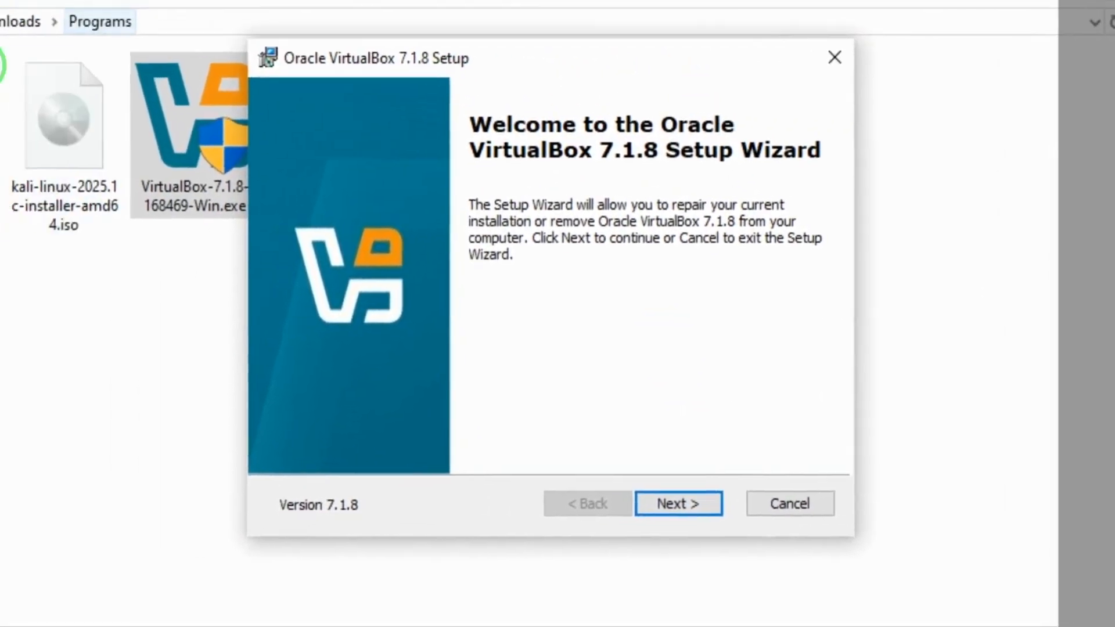
{"action": "left_click", "coordinate": [696, 507]}
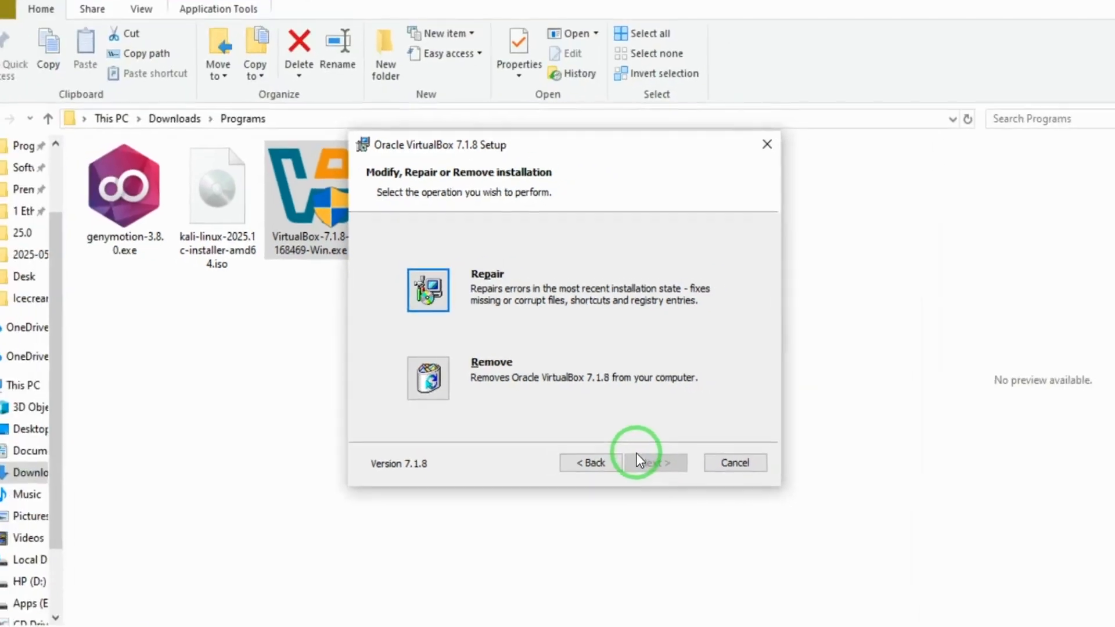
{"action": "left_click", "coordinate": [716, 455]}
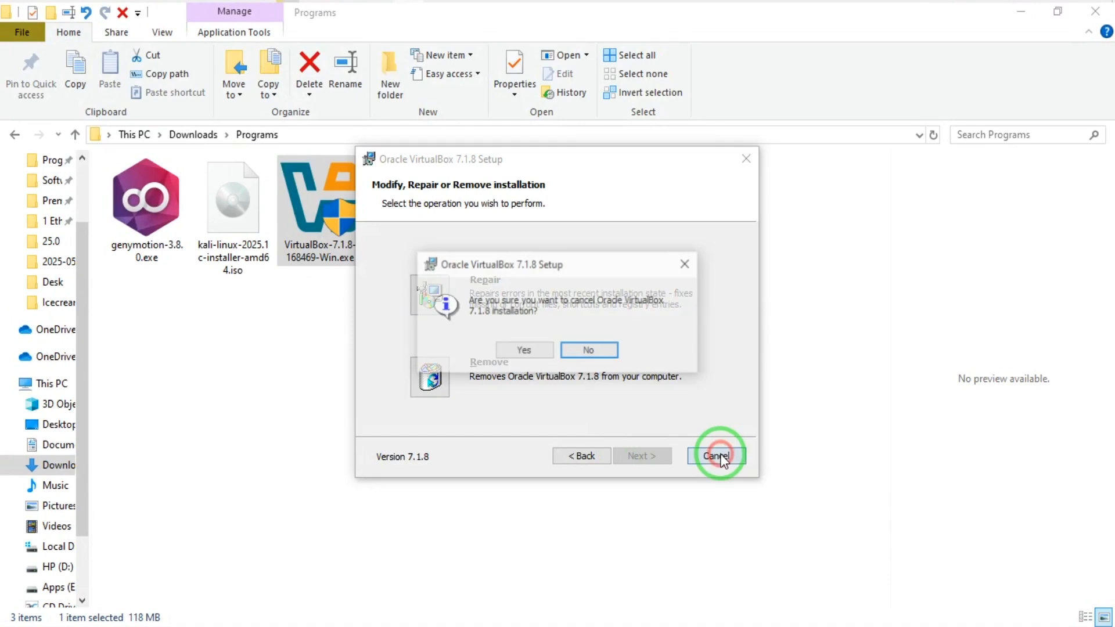
{"action": "left_click", "coordinate": [528, 352]}
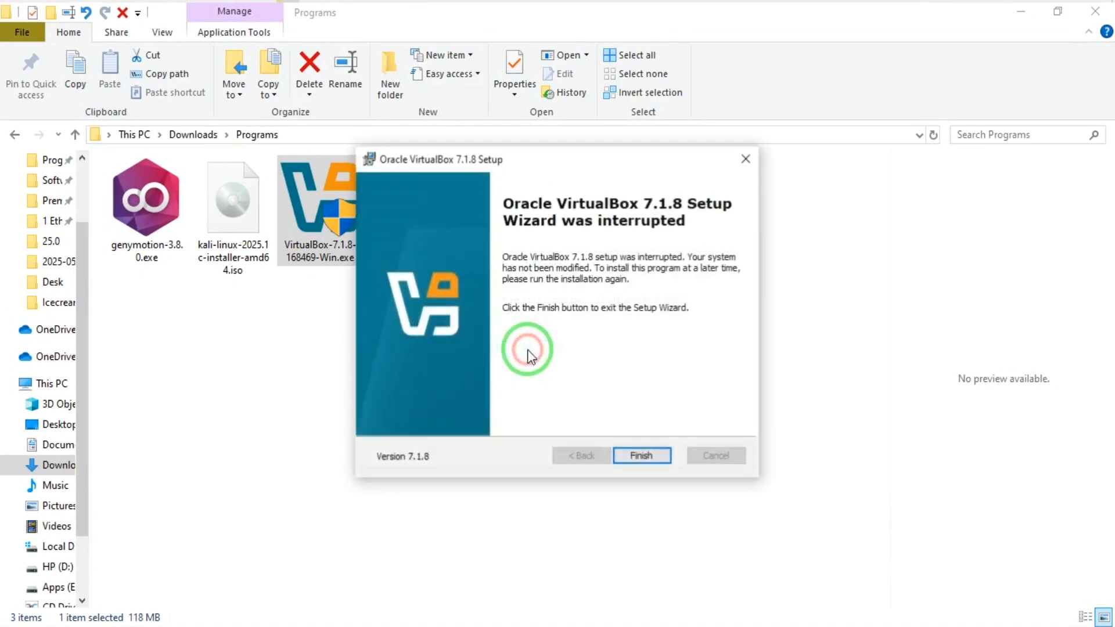
{"action": "left_click", "coordinate": [643, 456]}
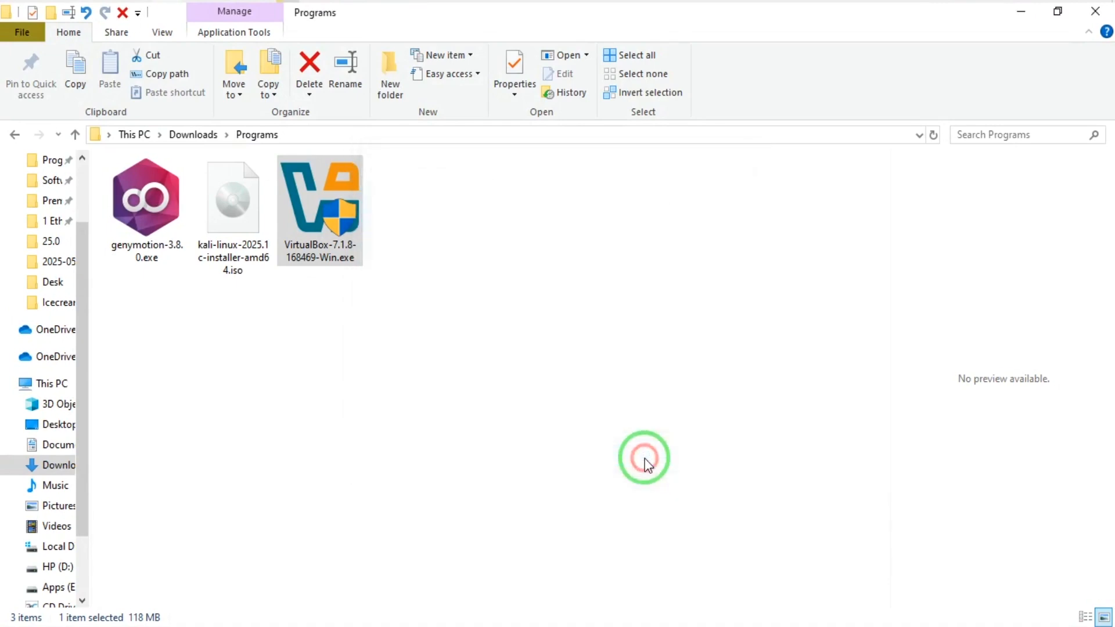
{"action": "left_click", "coordinate": [687, 264]}
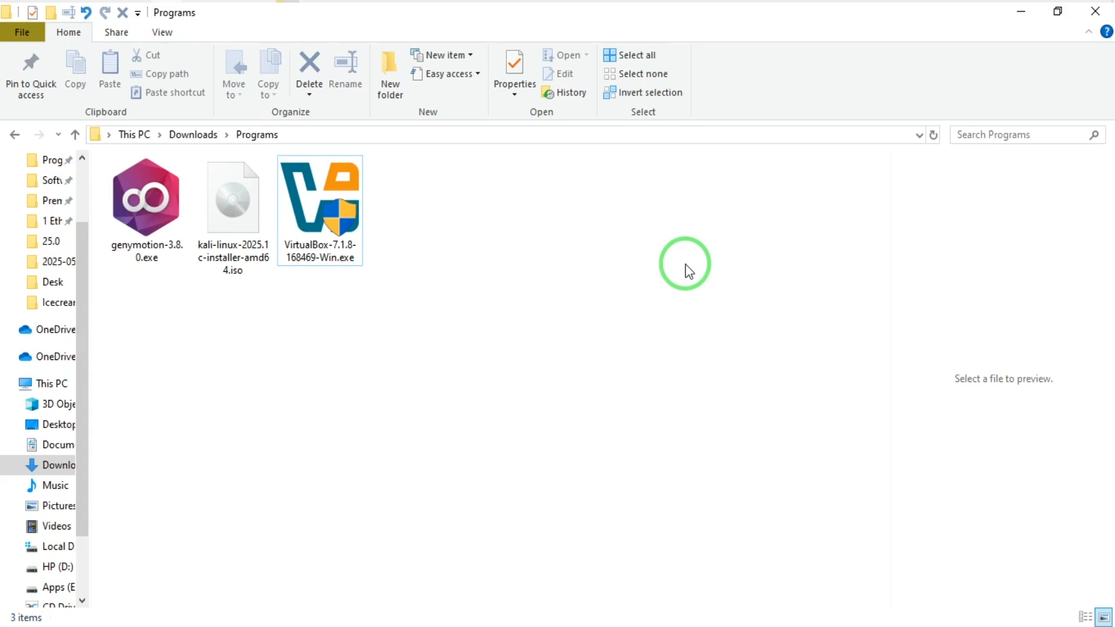
Step: Launch Oracle VirtualBox from Windows search, maximize the Manager window, and show the Machine menu
{"action": "key", "text": "super"}
{"action": "type", "text": "vi"}
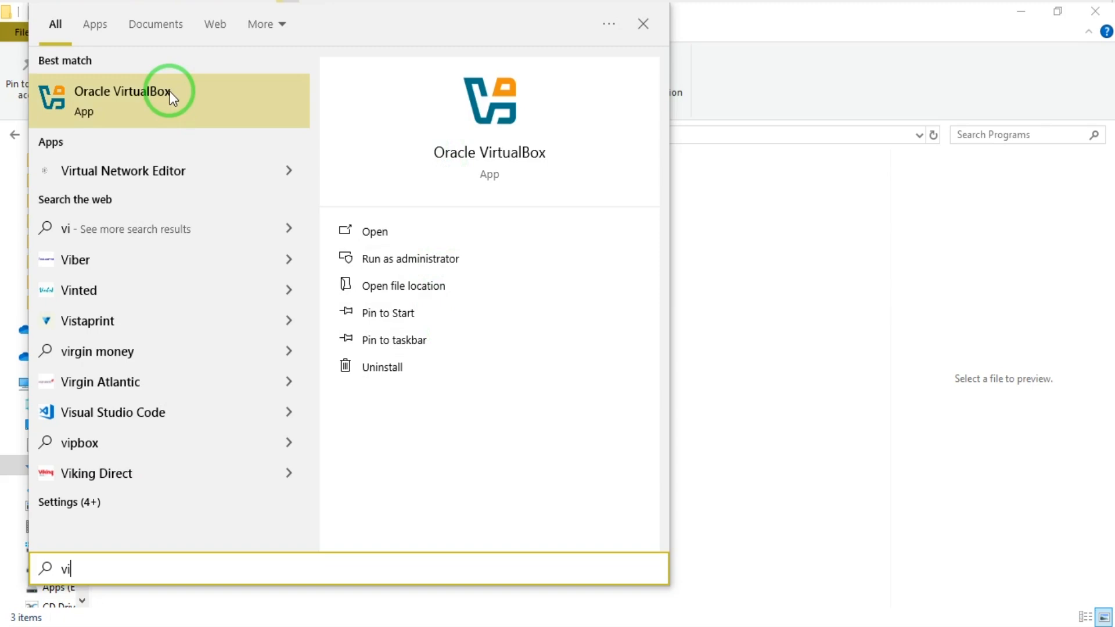
{"action": "left_click", "coordinate": [170, 92]}
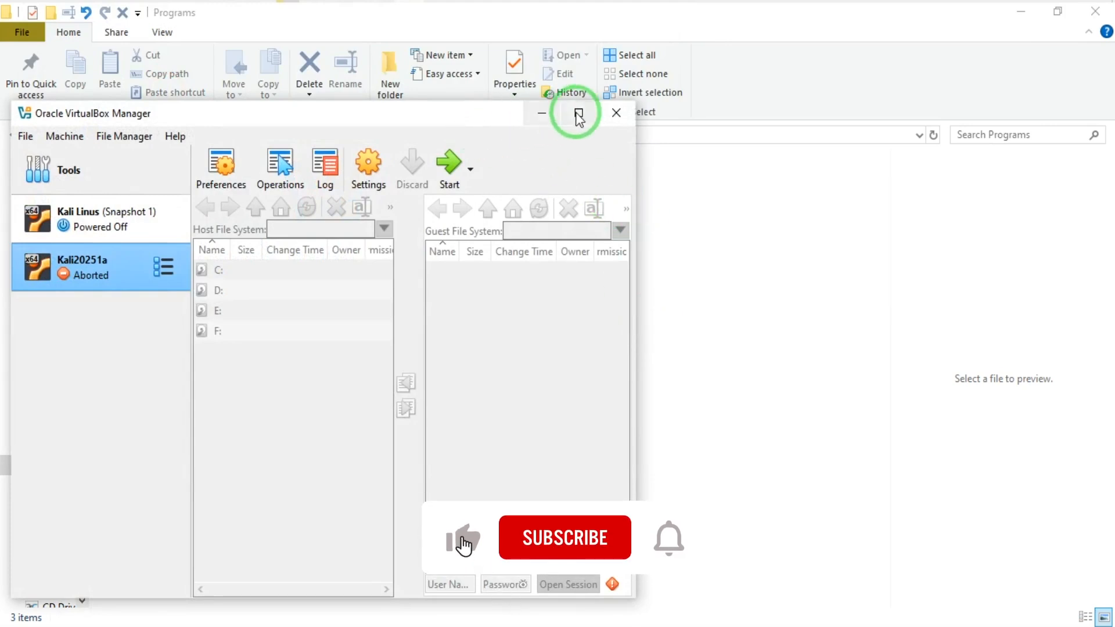
{"action": "left_click", "coordinate": [579, 115]}
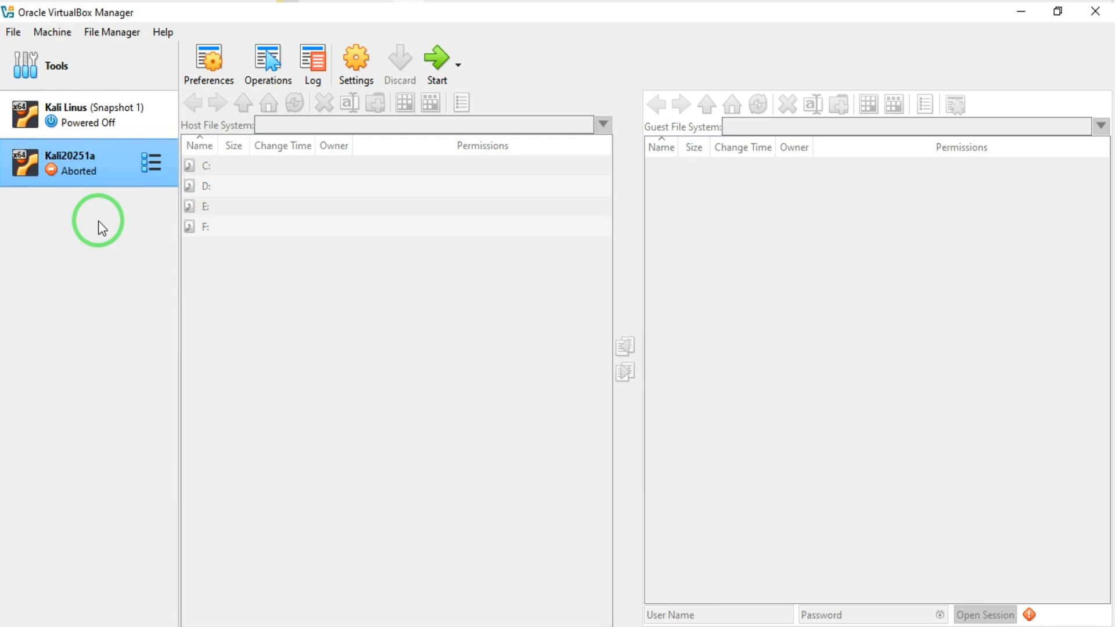
{"action": "left_click", "coordinate": [53, 32]}
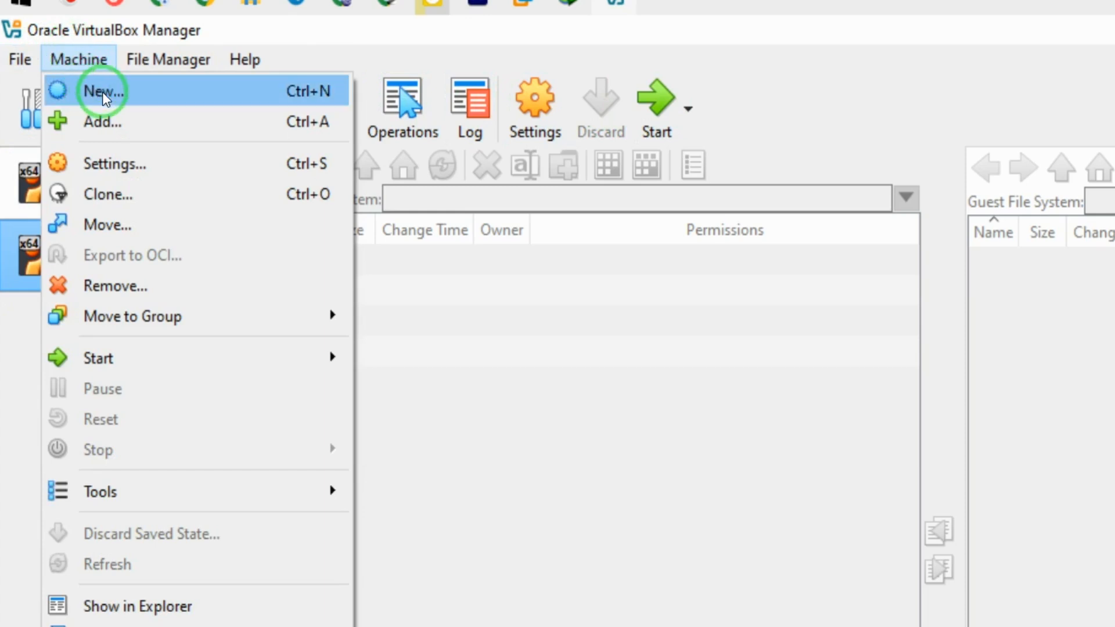
Step: Create a new machine named kali20251c with kali-linux-2025.1c-installer-amd64.iso as its ISO image
{"action": "left_click", "coordinate": [170, 104]}
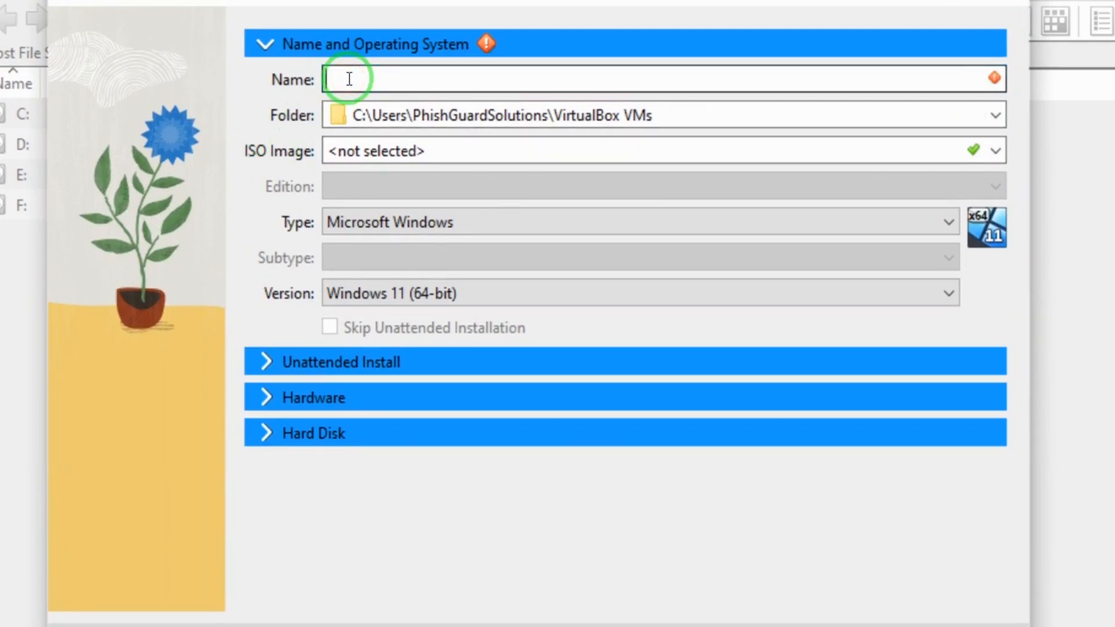
{"action": "type", "text": "kali20251c"}
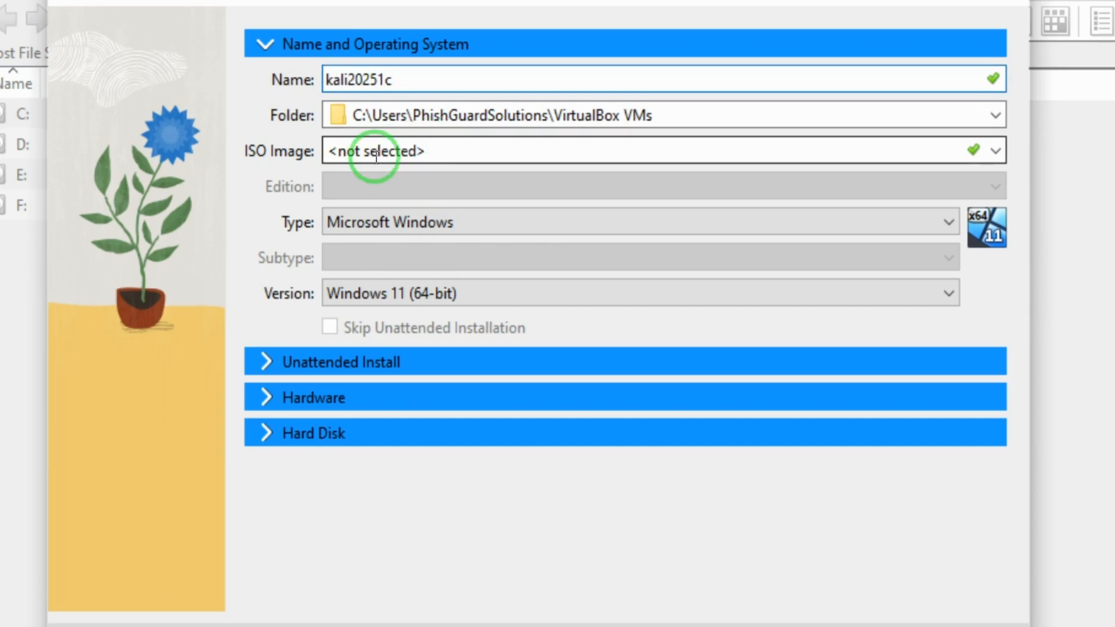
{"action": "left_click", "coordinate": [996, 151]}
{"action": "left_click", "coordinate": [514, 203]}
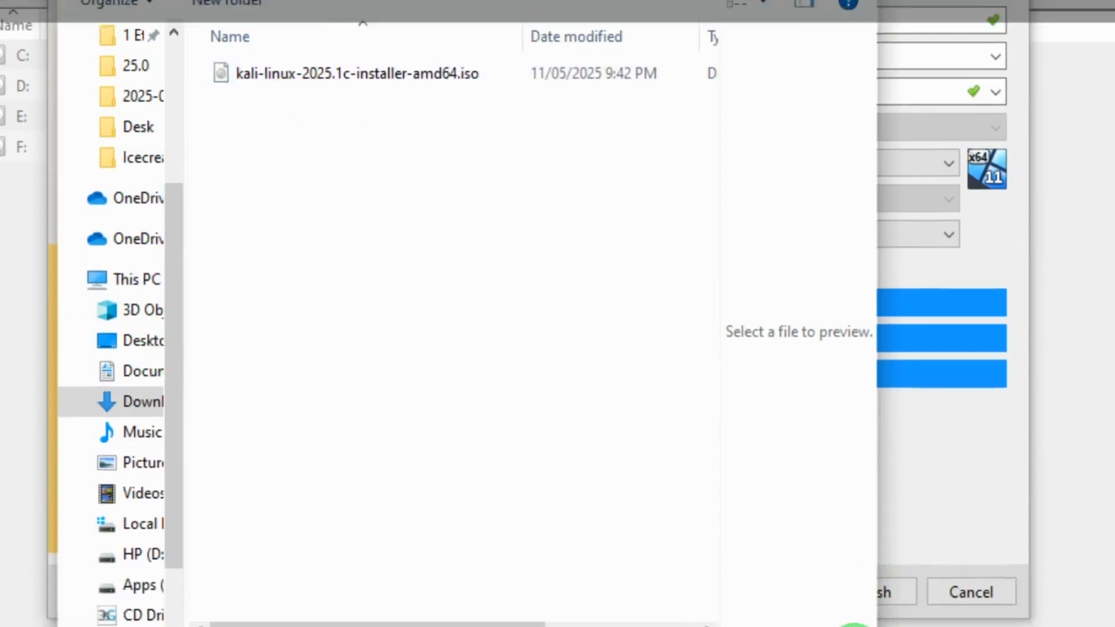
{"action": "left_click", "coordinate": [766, 33]}
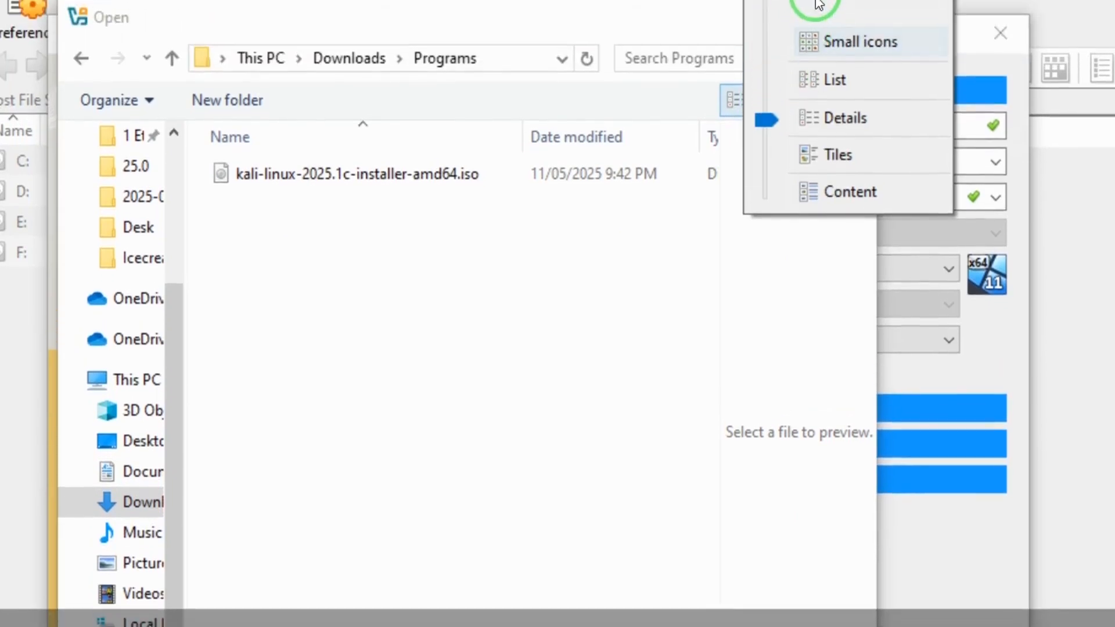
{"action": "left_click", "coordinate": [816, 23]}
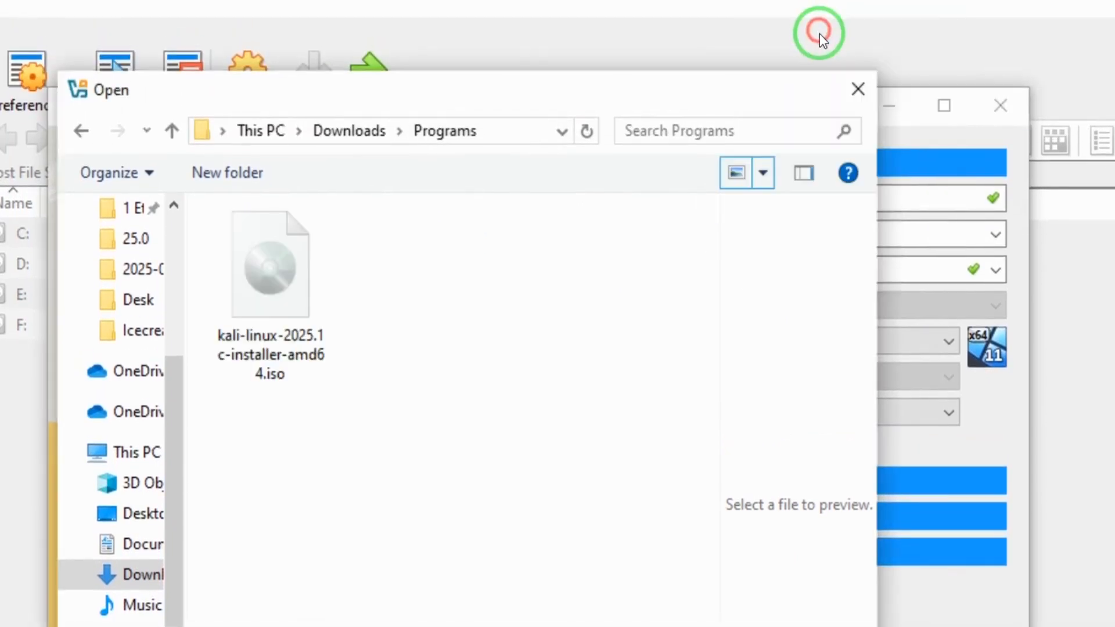
{"action": "left_click", "coordinate": [252, 313]}
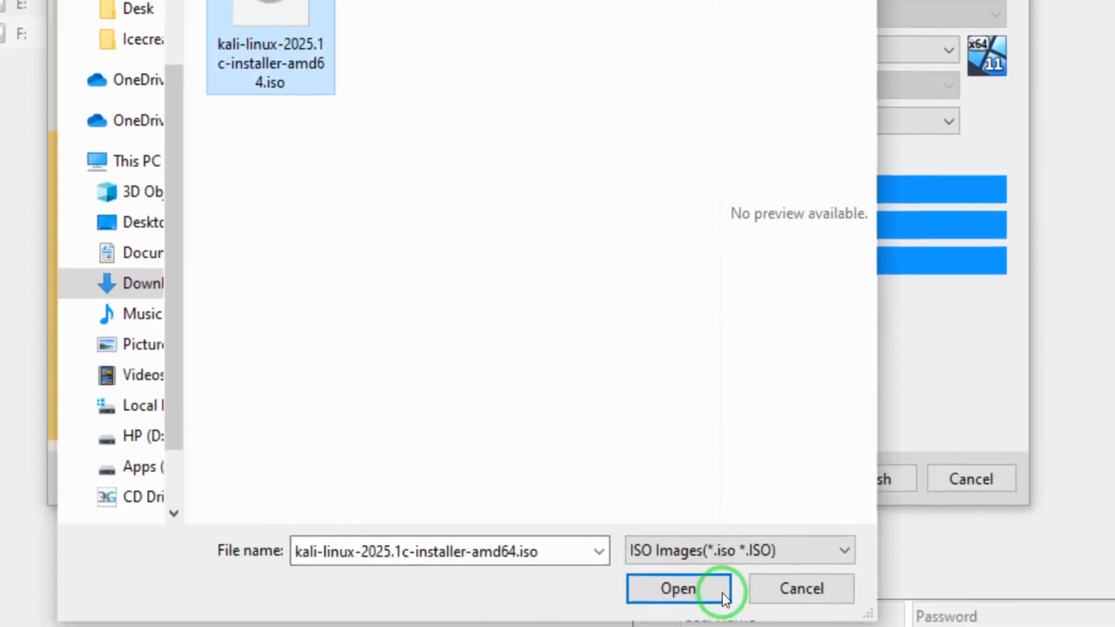
{"action": "left_click", "coordinate": [683, 588]}
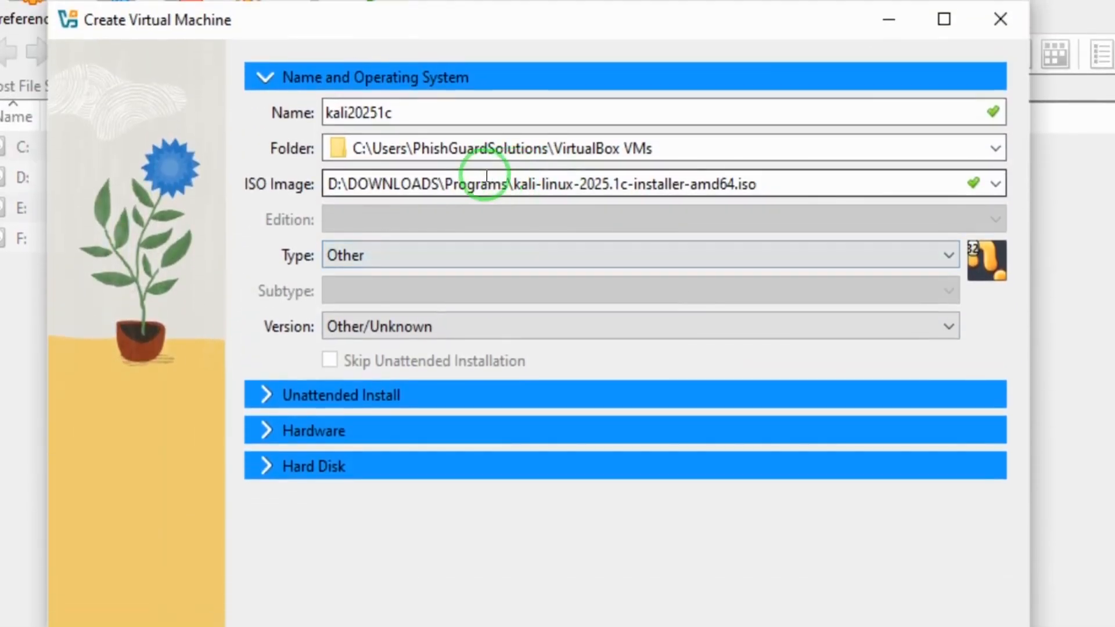
{"action": "left_click", "coordinate": [776, 182]}
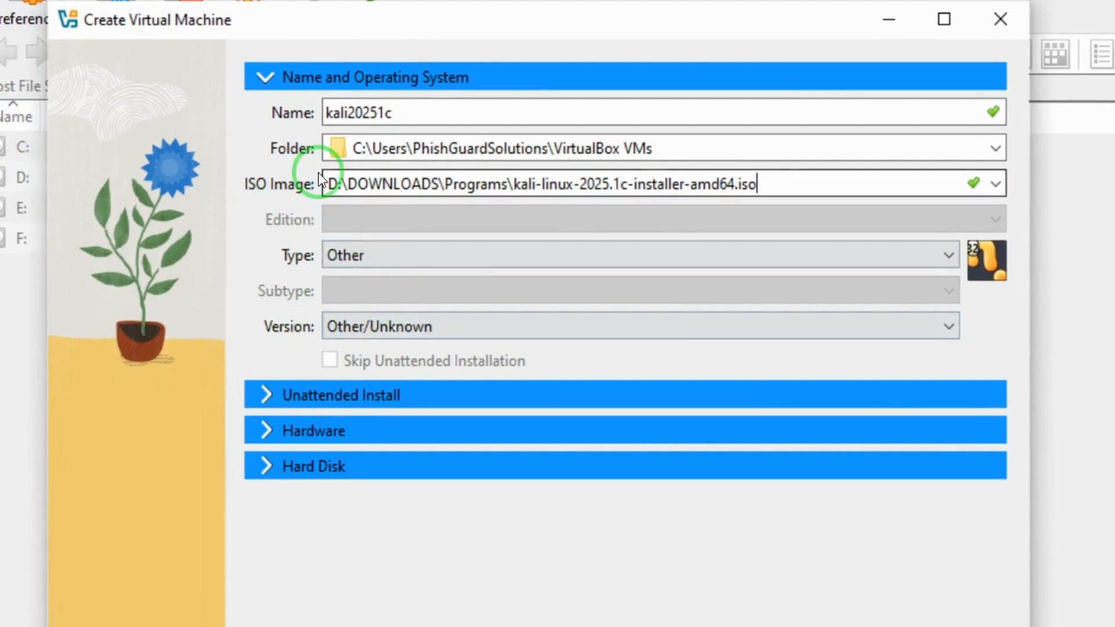
Step: Set the machine's base memory to 1024 MB under Hardware and expand the Hard Disk settings
{"action": "left_click", "coordinate": [260, 389]}
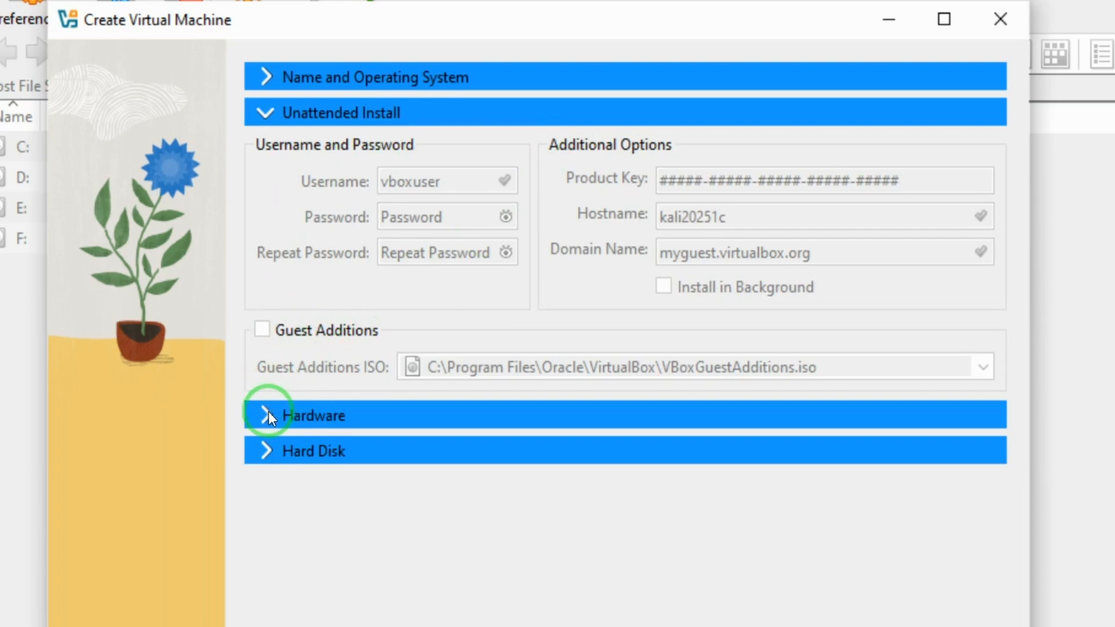
{"action": "left_click", "coordinate": [271, 416]}
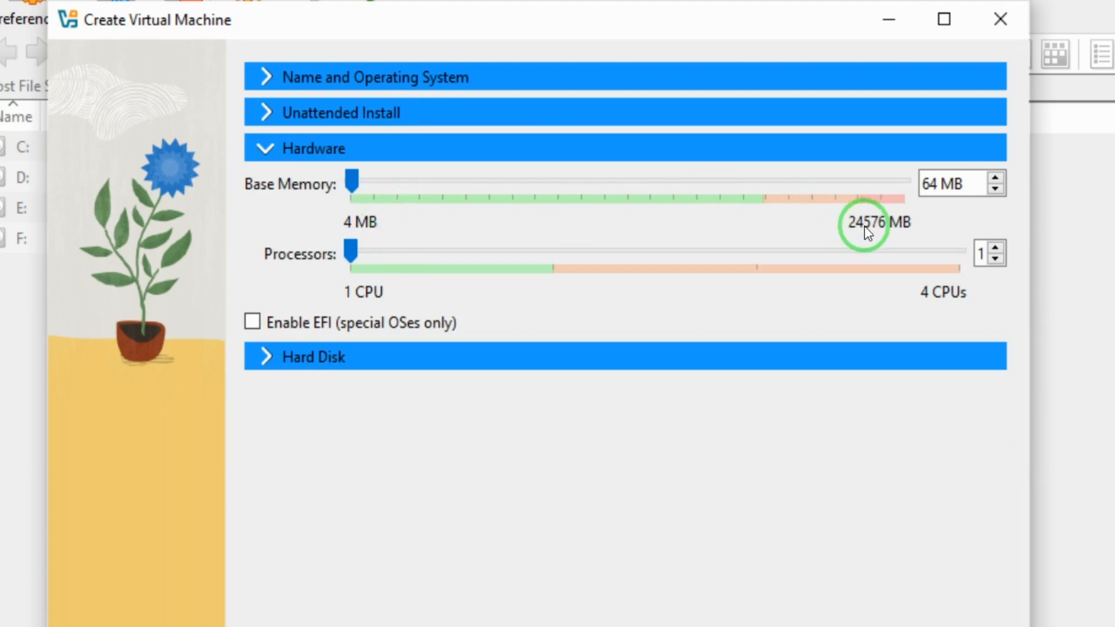
{"action": "left_click", "coordinate": [959, 184]}
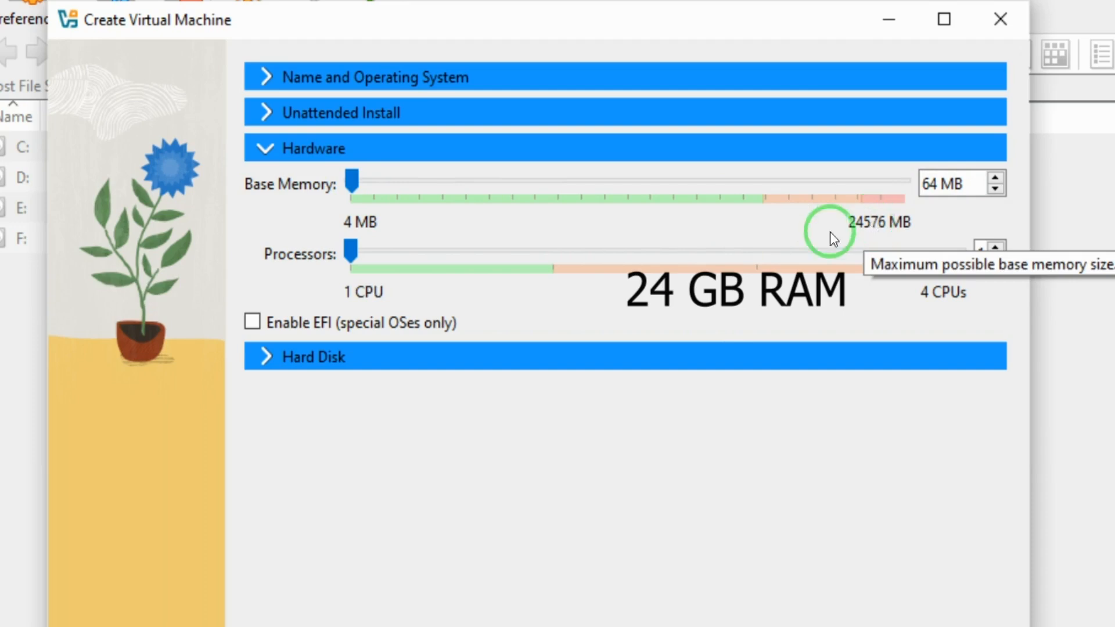
{"action": "left_click_drag", "start_coordinate": [354, 183], "coordinate": [397, 177]}
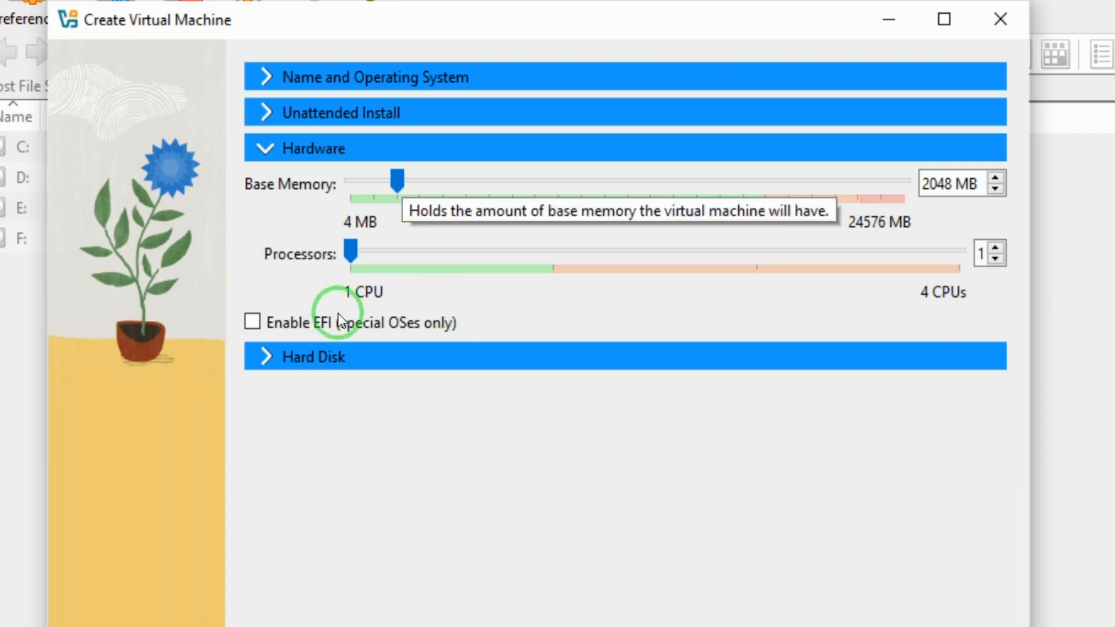
{"action": "left_click_drag", "start_coordinate": [401, 180], "coordinate": [373, 177]}
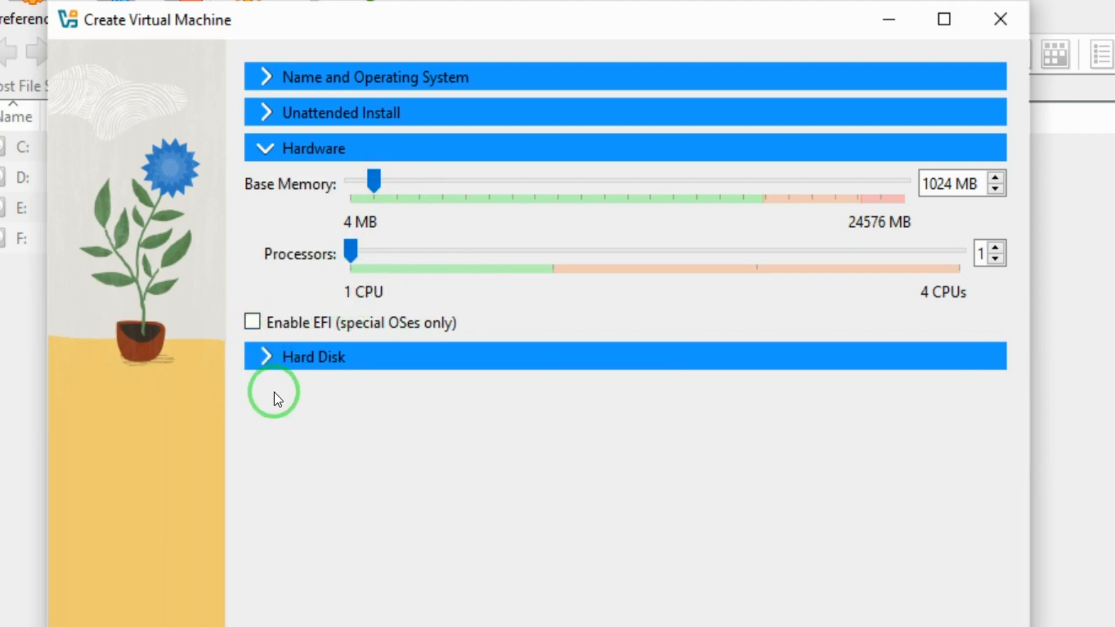
{"action": "left_click", "coordinate": [270, 362]}
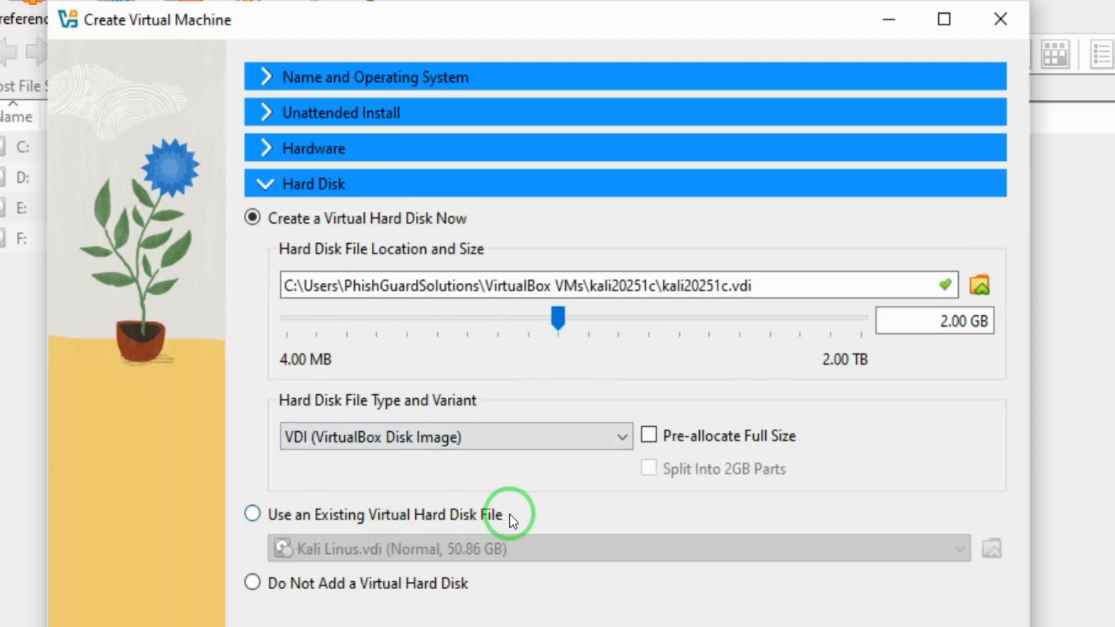
Step: Use the existing Kali Linus.vdi as the hard disk and finish creating kali20251c
{"action": "left_click", "coordinate": [253, 514]}
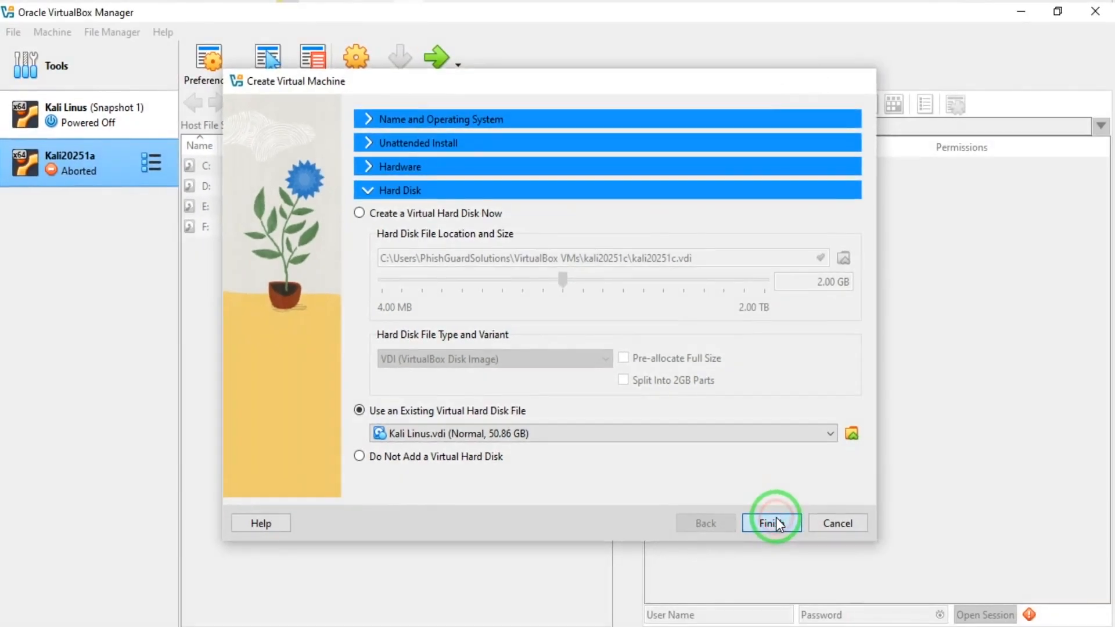
{"action": "left_click", "coordinate": [874, 586]}
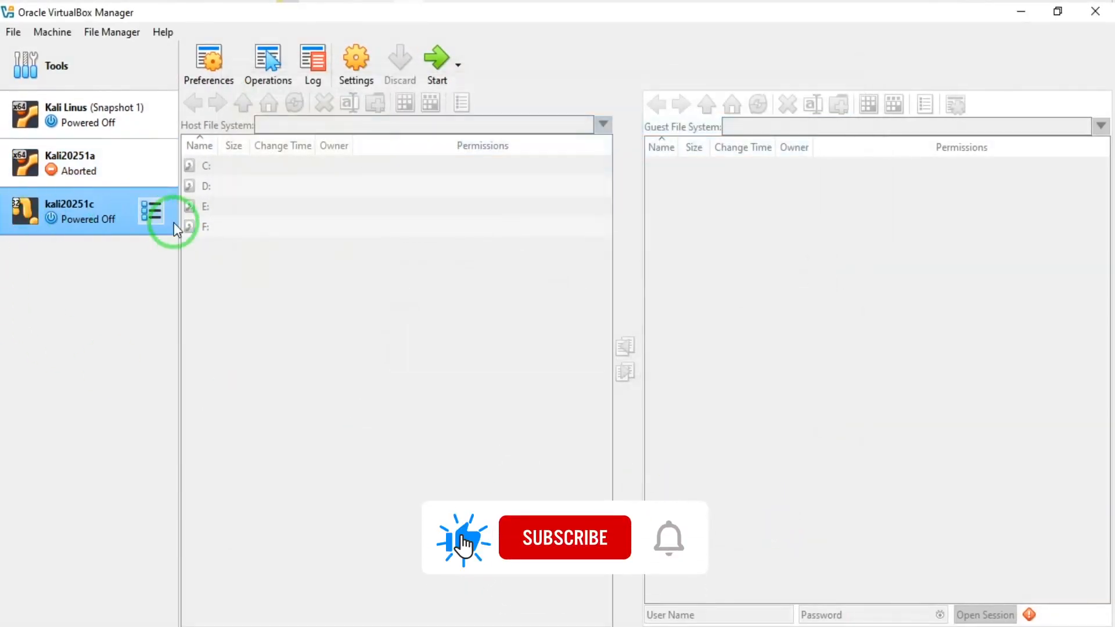
Step: Widen the machine list pane, select kali20251c, and switch the right pane to File Manager
{"action": "left_click_drag", "start_coordinate": [177, 230], "coordinate": [244, 231]}
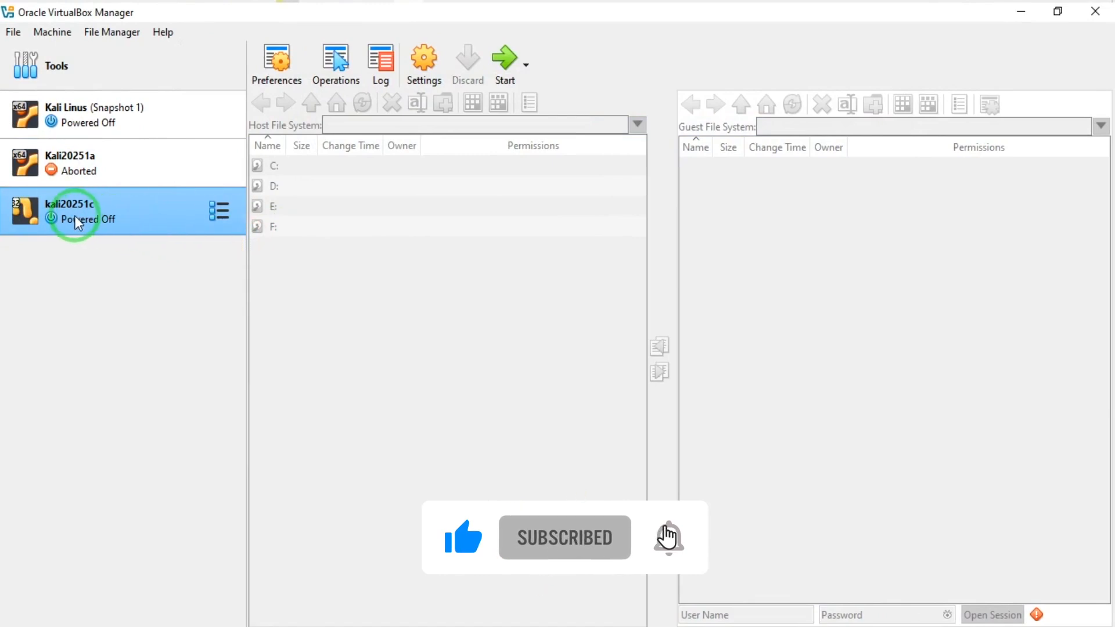
{"action": "left_click", "coordinate": [123, 208]}
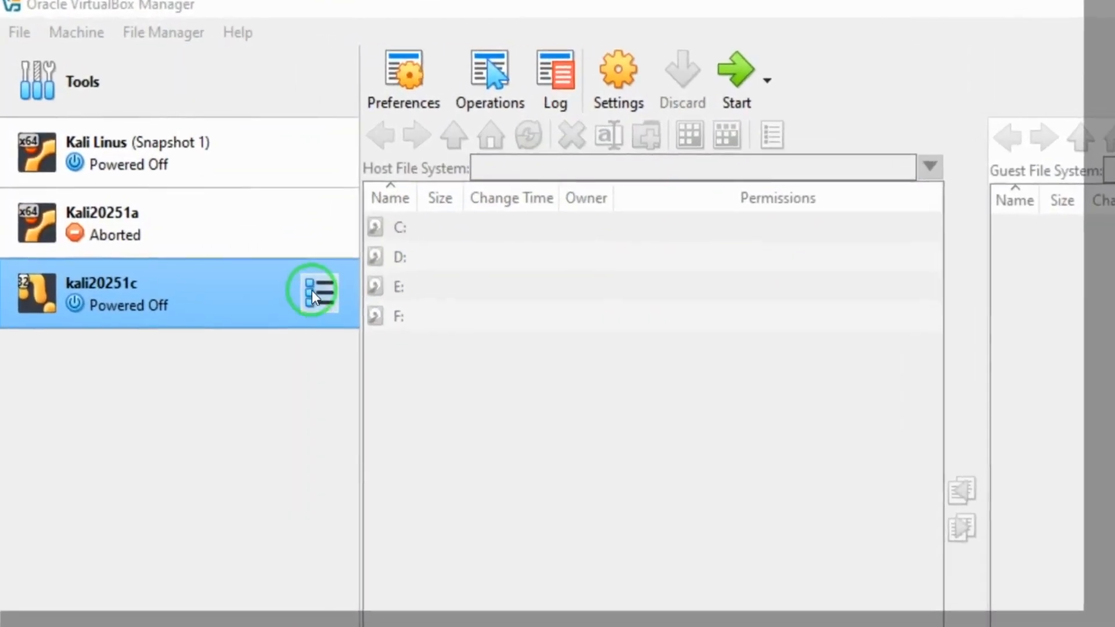
{"action": "left_click", "coordinate": [220, 212]}
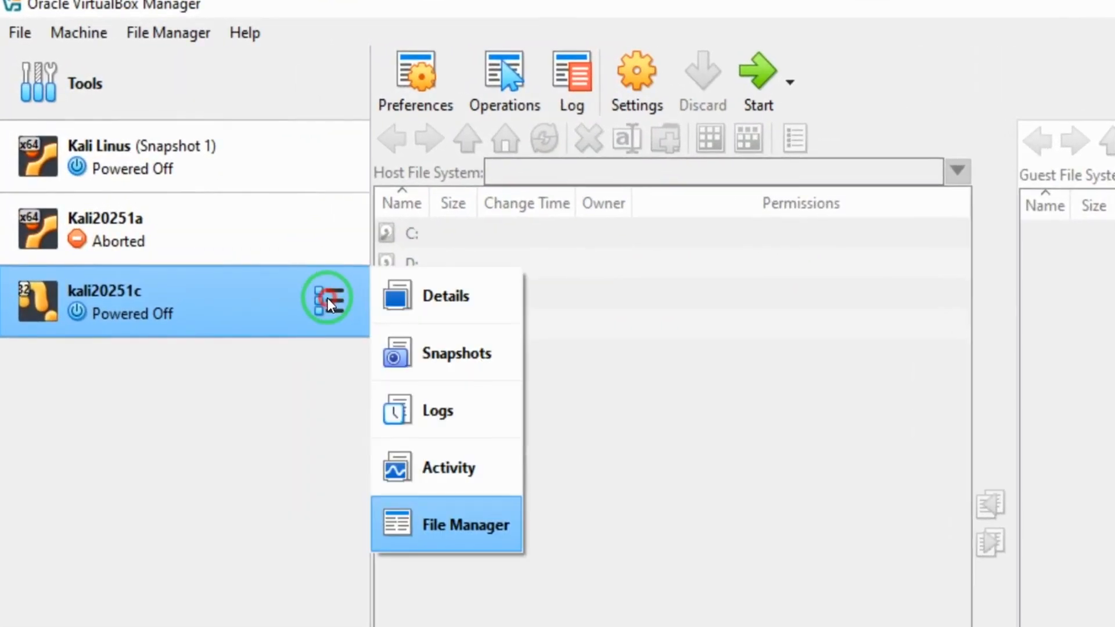
{"action": "left_click", "coordinate": [438, 302]}
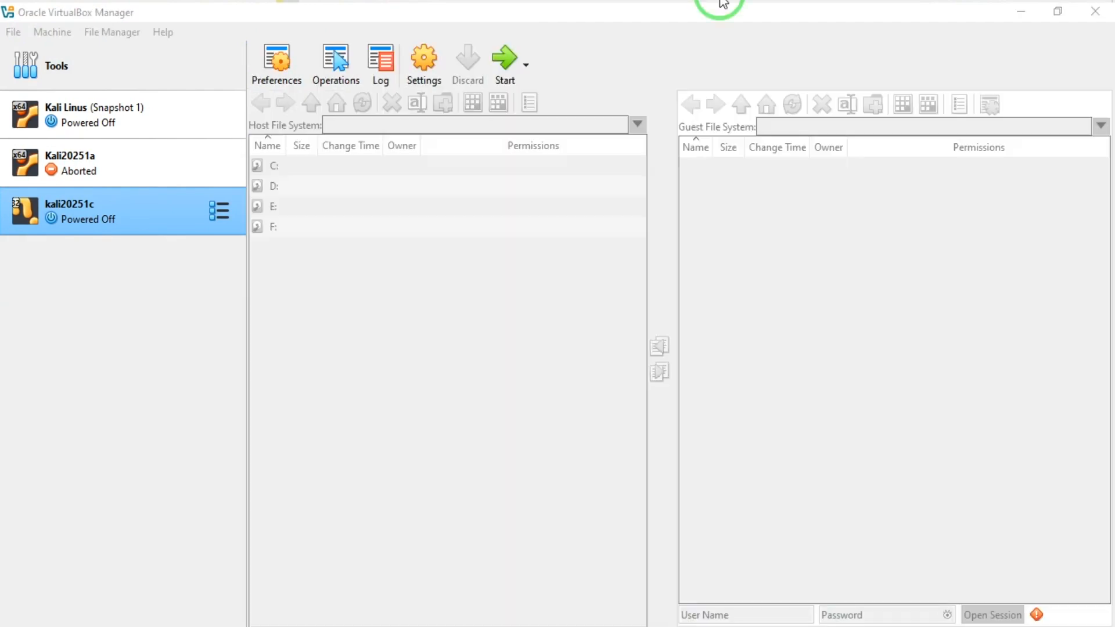
Step: Start kali20251c and show its running window at the Kali installer boot menu
{"action": "left_click", "coordinate": [504, 60]}
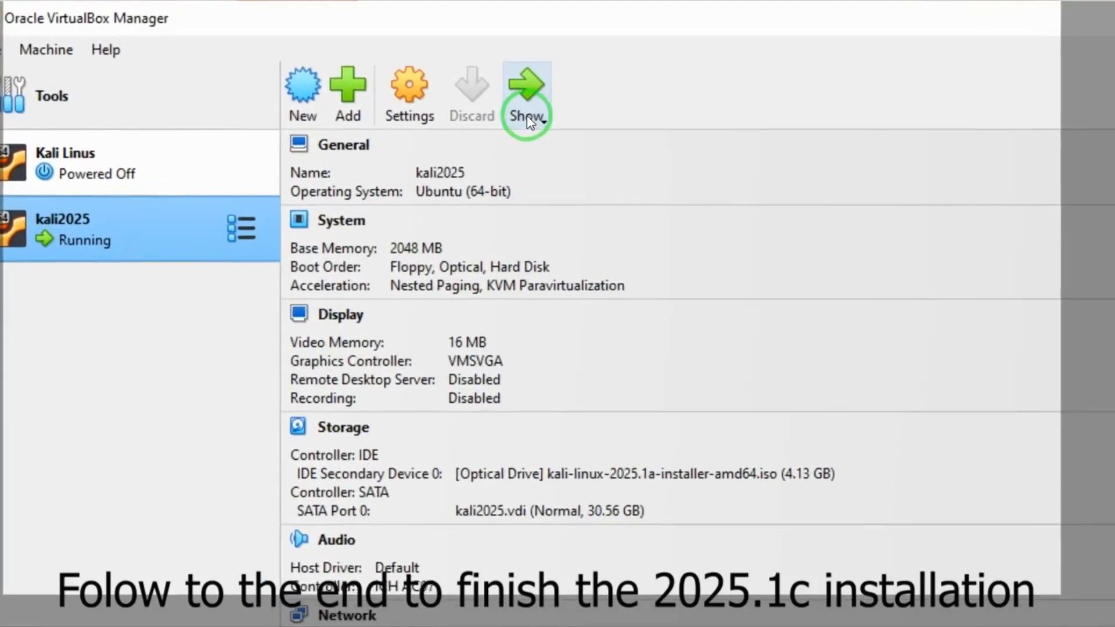
{"action": "left_click", "coordinate": [555, 88]}
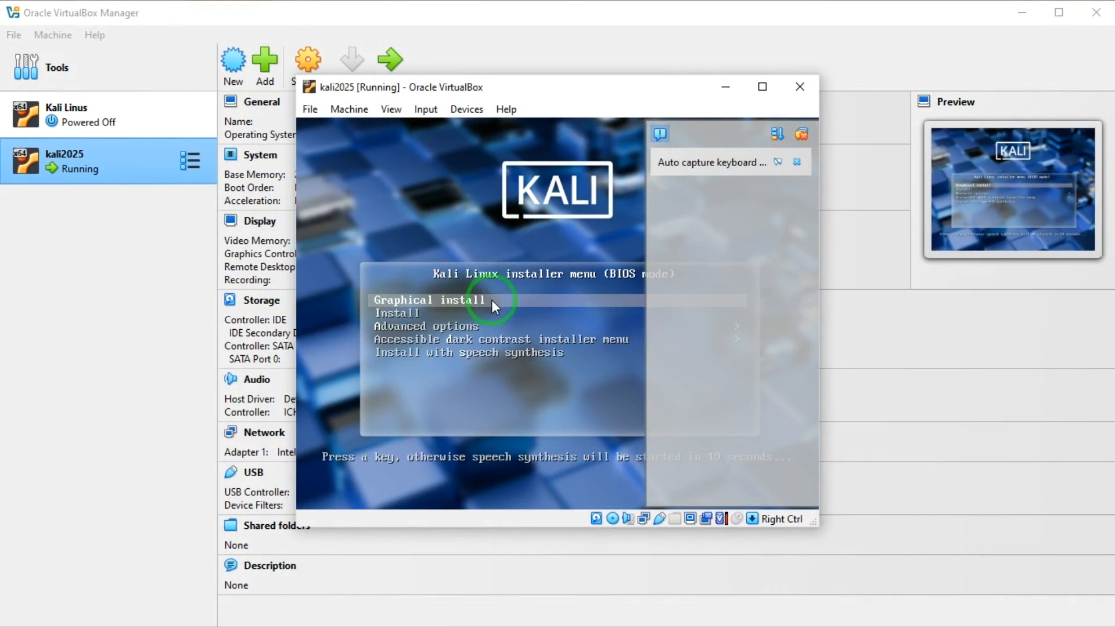
Step: Launch the graphical installer, dismiss the mouse and keyboard notices, and reposition the VM window
{"action": "key", "text": "Return"}
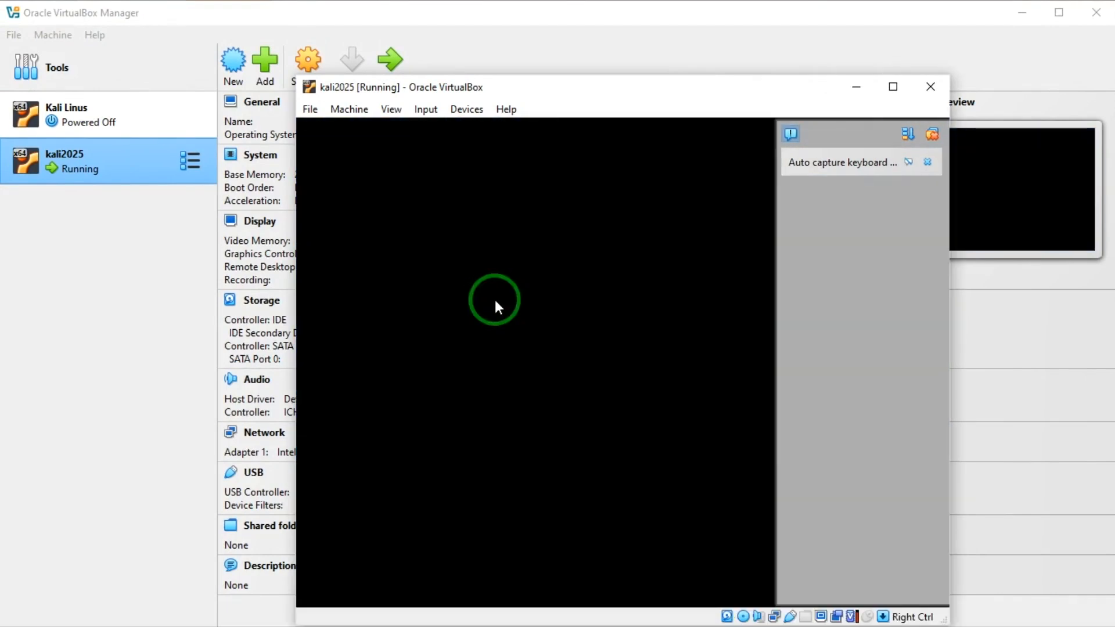
{"action": "left_click", "coordinate": [928, 160]}
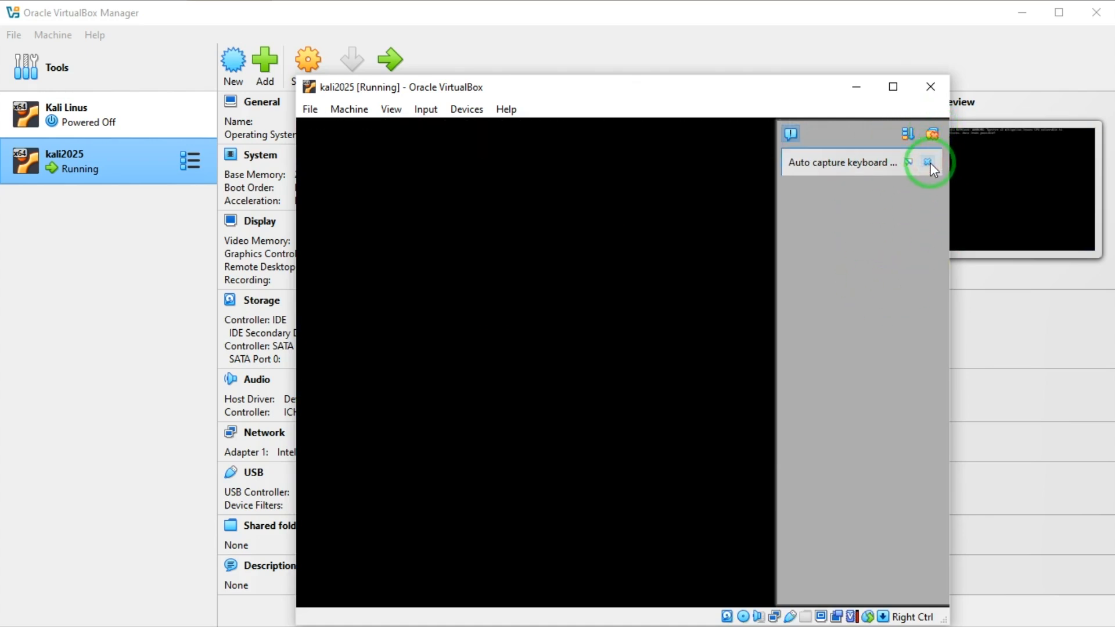
{"action": "left_click", "coordinate": [929, 162]}
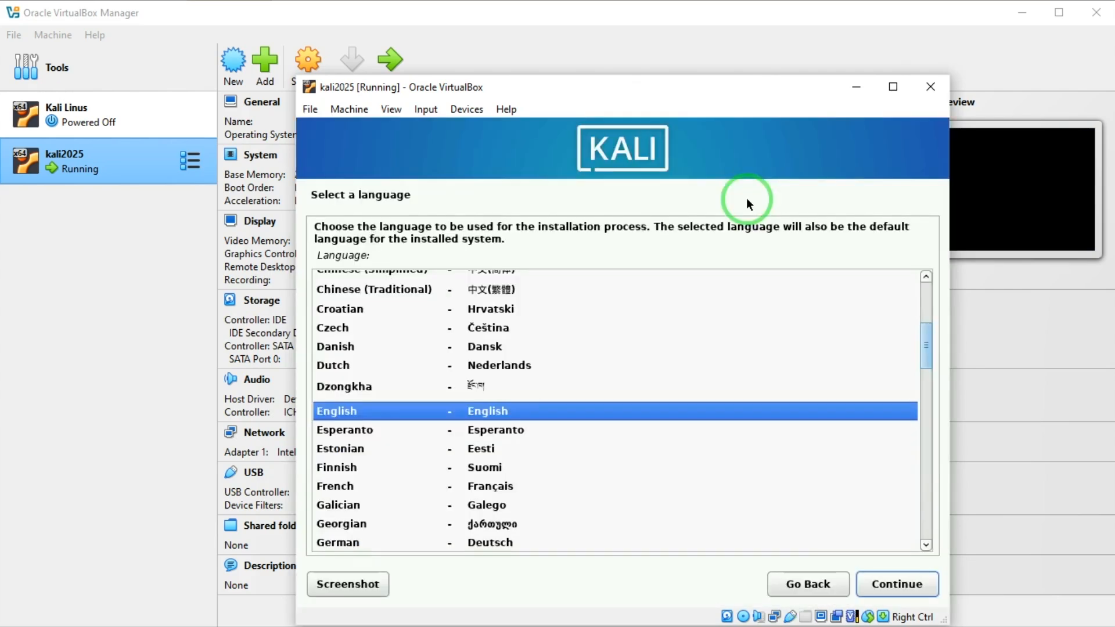
{"action": "left_click_drag", "start_coordinate": [621, 87], "coordinate": [614, 53]}
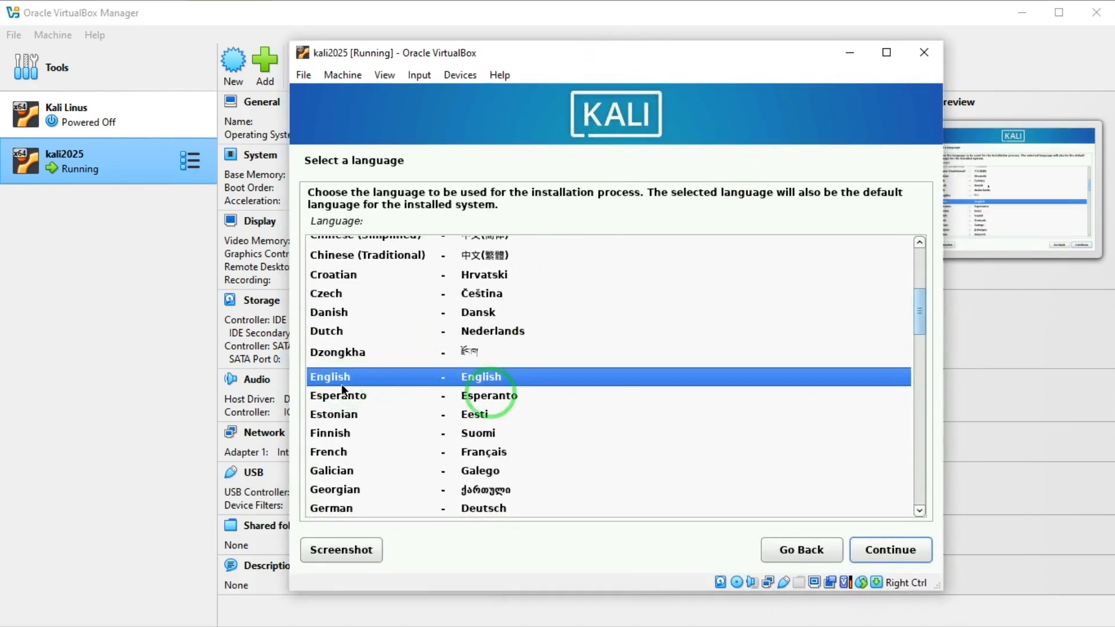
Step: Accept English as language, the default location, and the American English keymap
{"action": "left_click", "coordinate": [906, 552]}
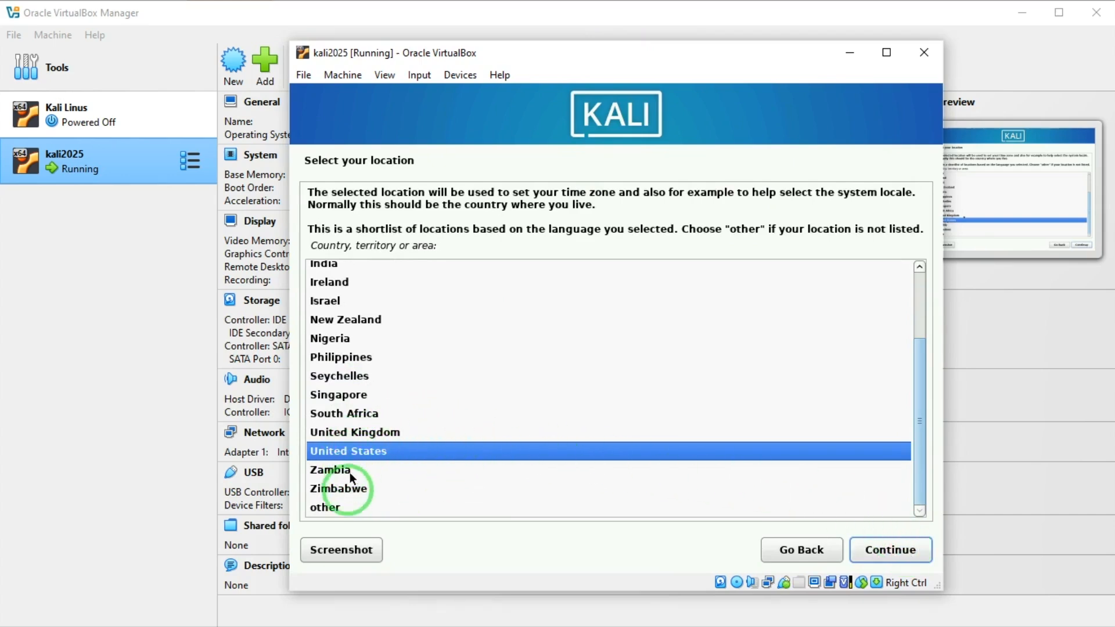
{"action": "scroll", "coordinate": [608, 401], "scroll_direction": "up", "scroll_amount": 3}
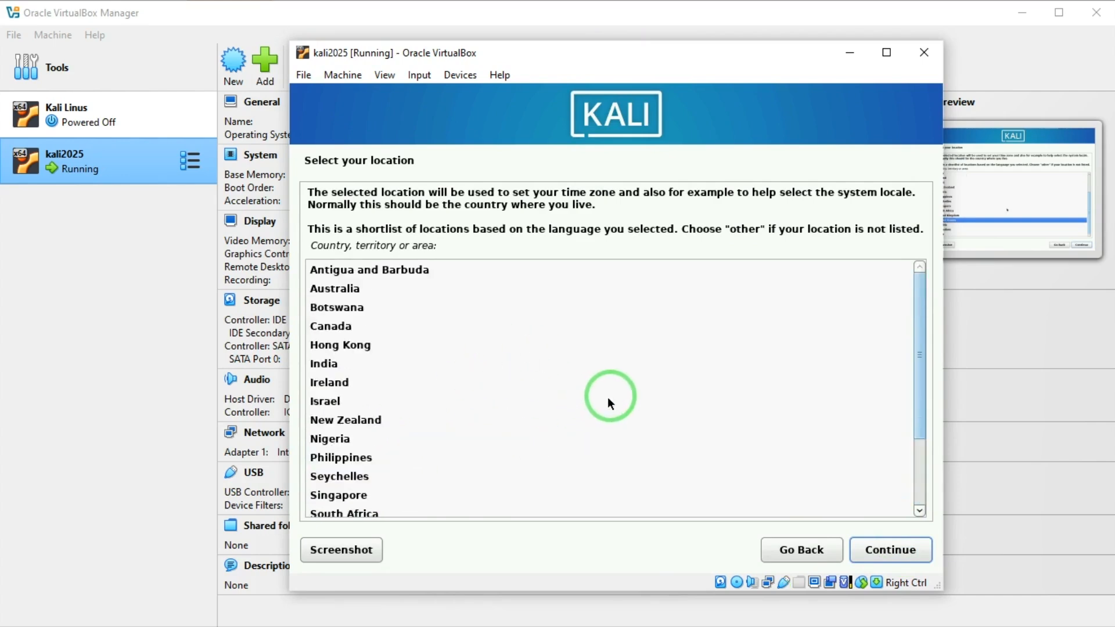
{"action": "left_click", "coordinate": [906, 549]}
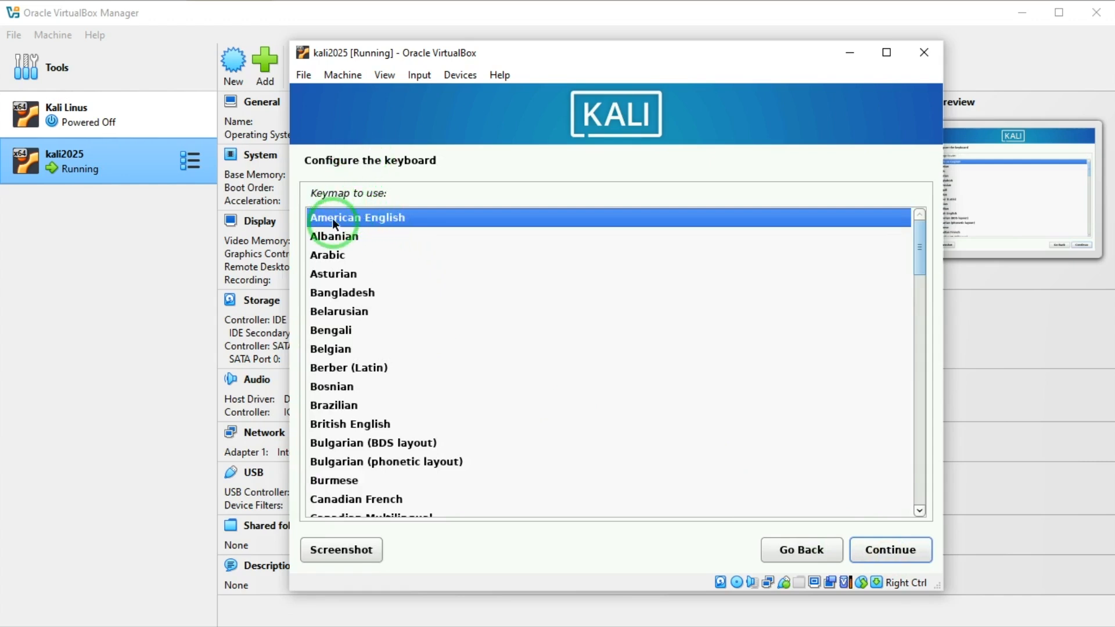
{"action": "left_click", "coordinate": [888, 552]}
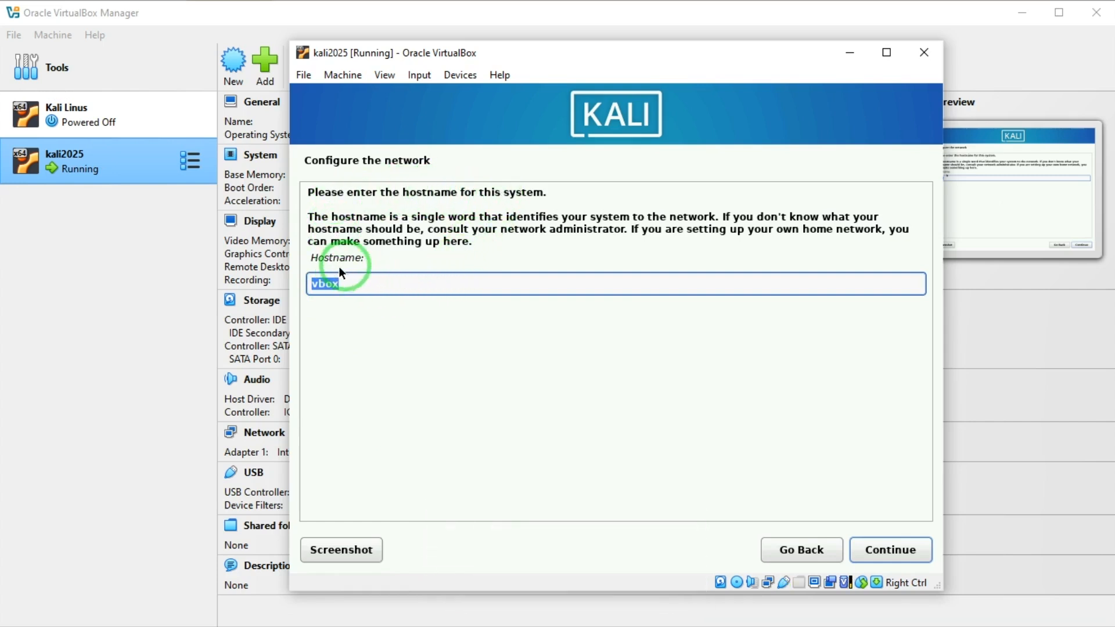
Step: Keep hostname vbox and set the domain name to kali
{"action": "left_click", "coordinate": [344, 284]}
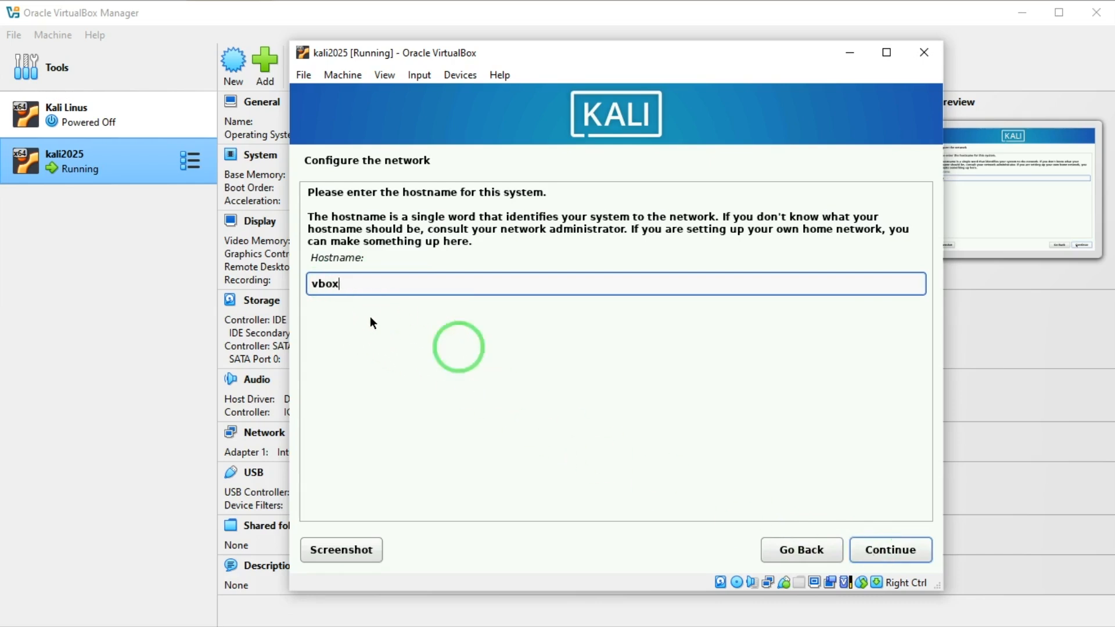
{"action": "left_click", "coordinate": [881, 550]}
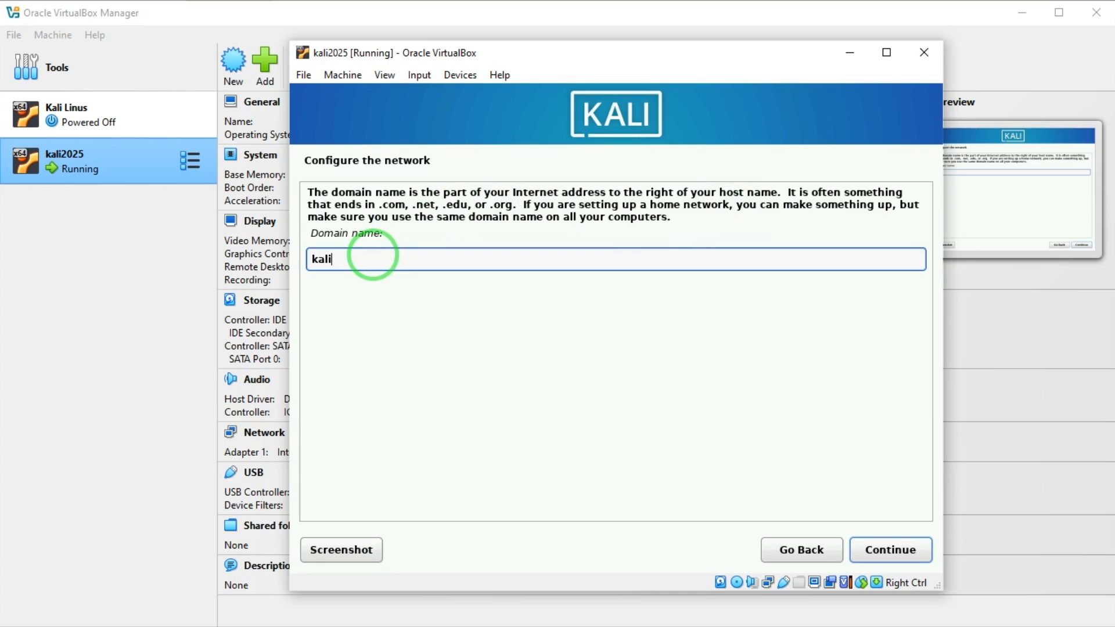
{"action": "left_click", "coordinate": [879, 550]}
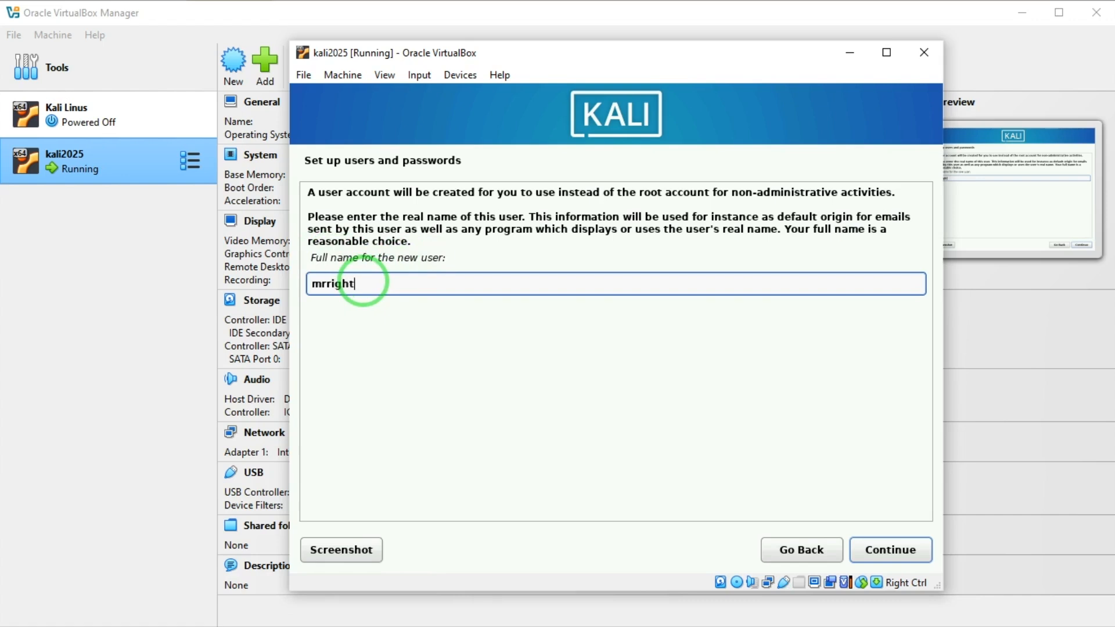
Step: Enter the new user's full name, accept the suggested username, and set the account password
{"action": "left_click", "coordinate": [891, 552]}
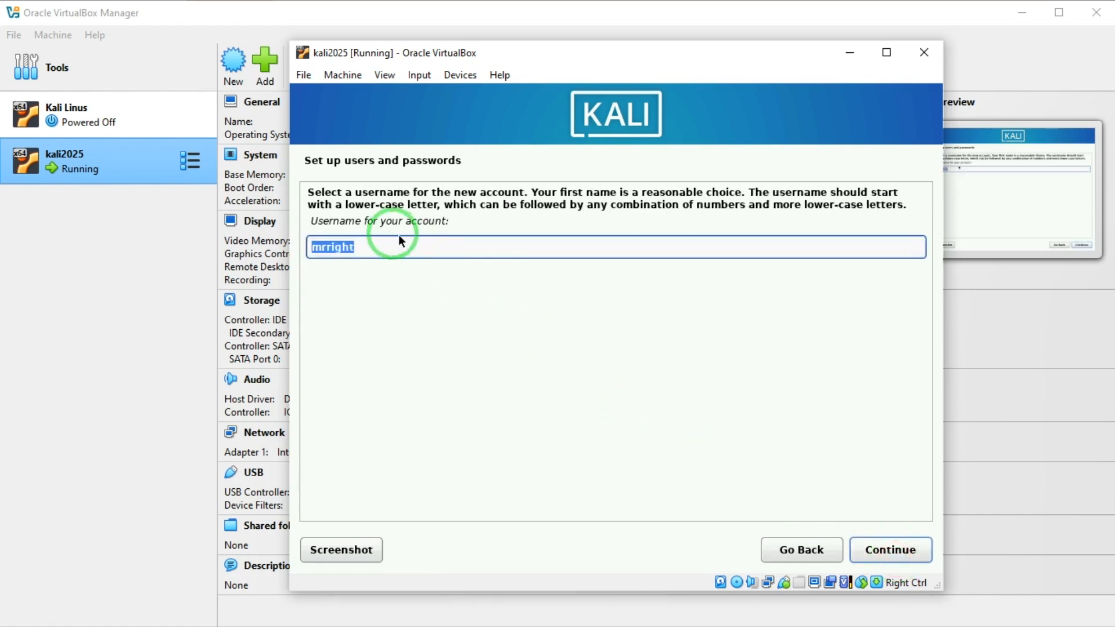
{"action": "left_click", "coordinate": [376, 247]}
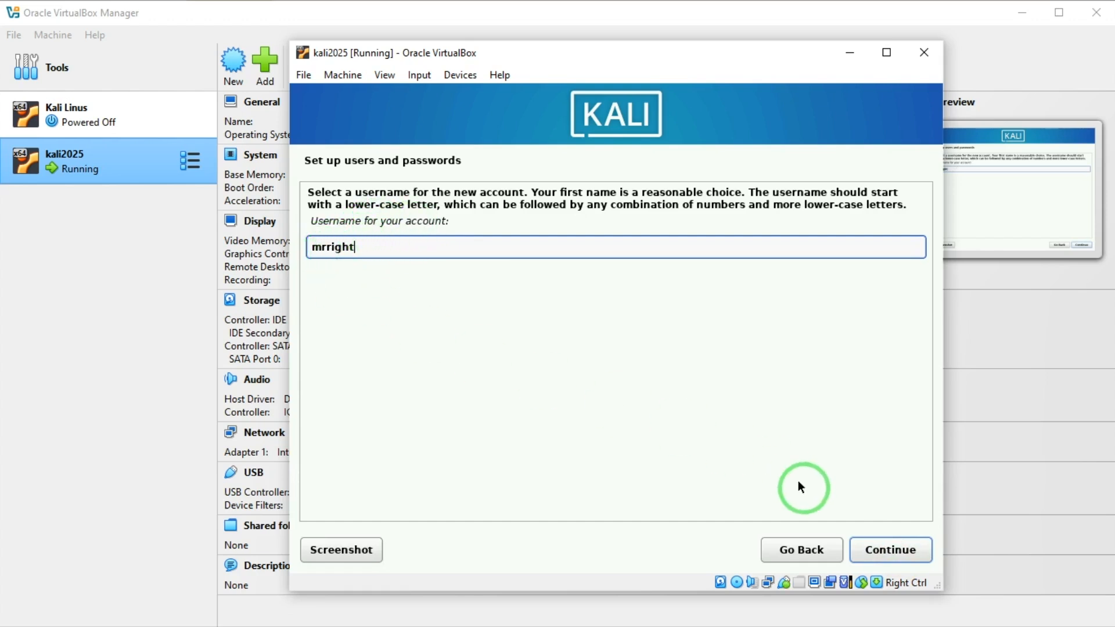
{"action": "left_click", "coordinate": [887, 550]}
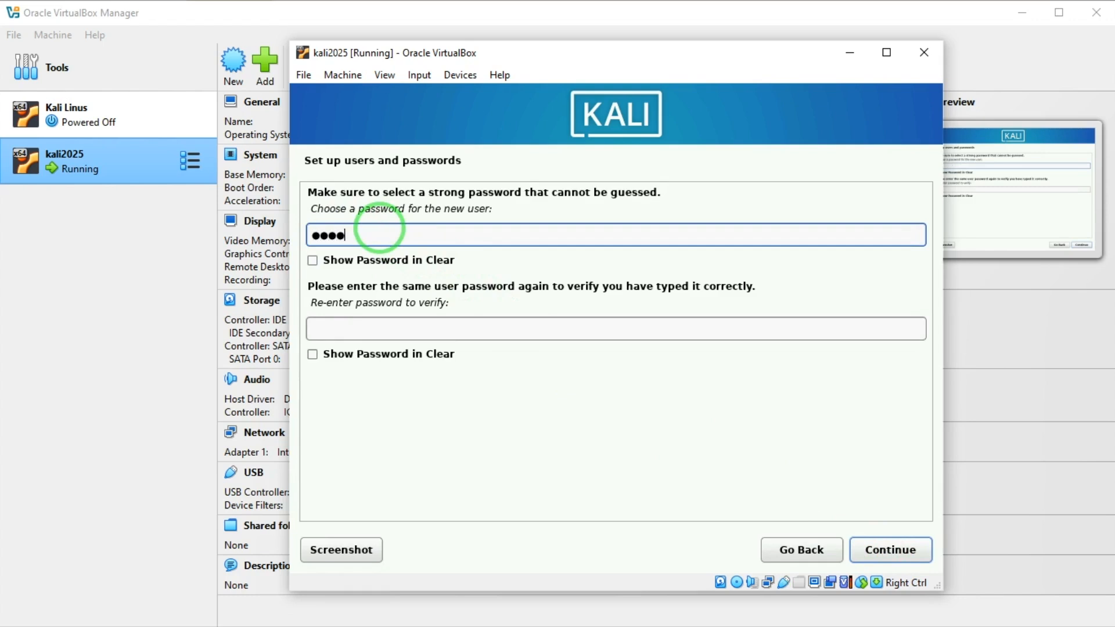
{"action": "left_click", "coordinate": [410, 327]}
{"action": "type", "text": "1"}
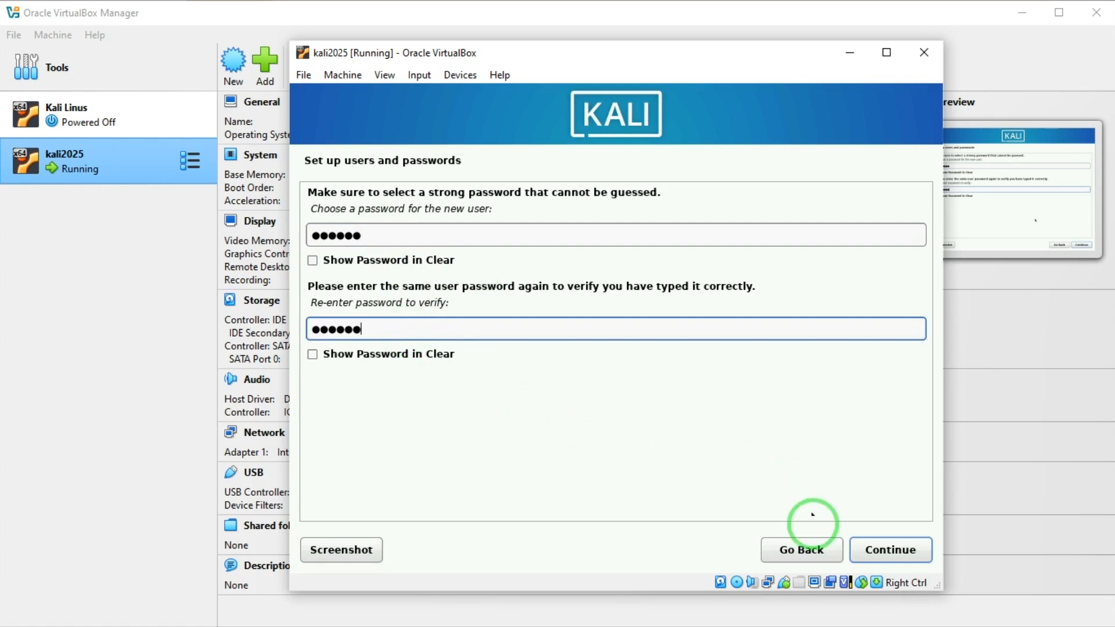
{"action": "left_click", "coordinate": [886, 553]}
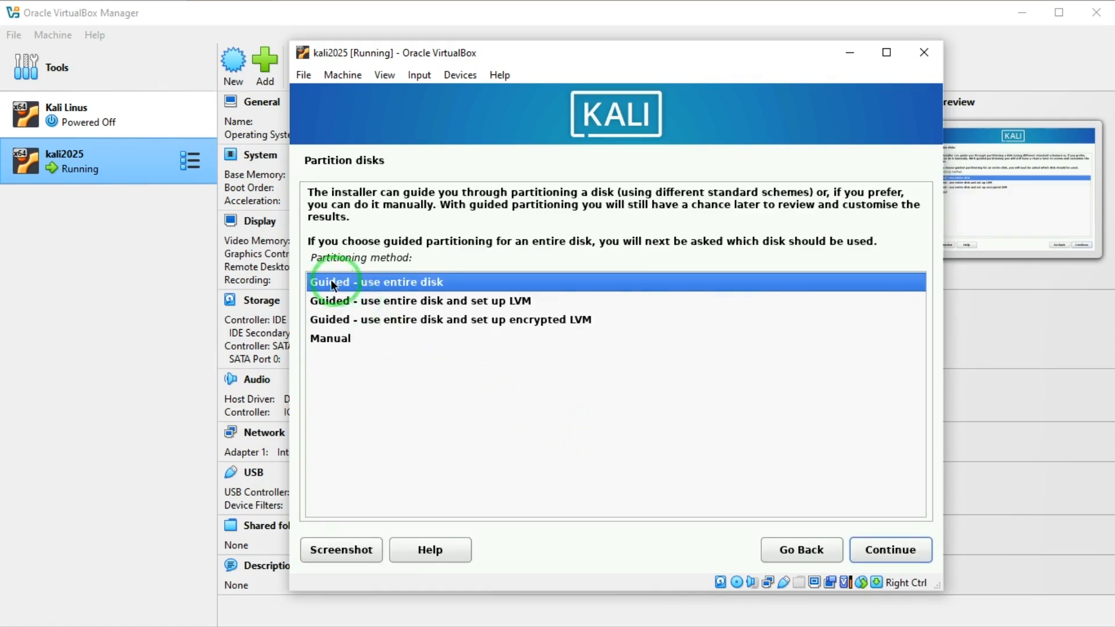
Step: Use guided partitioning of the whole 32.8 GB VBOX HARDDISK with all files in one partition, and write the changes
{"action": "left_click", "coordinate": [869, 551]}
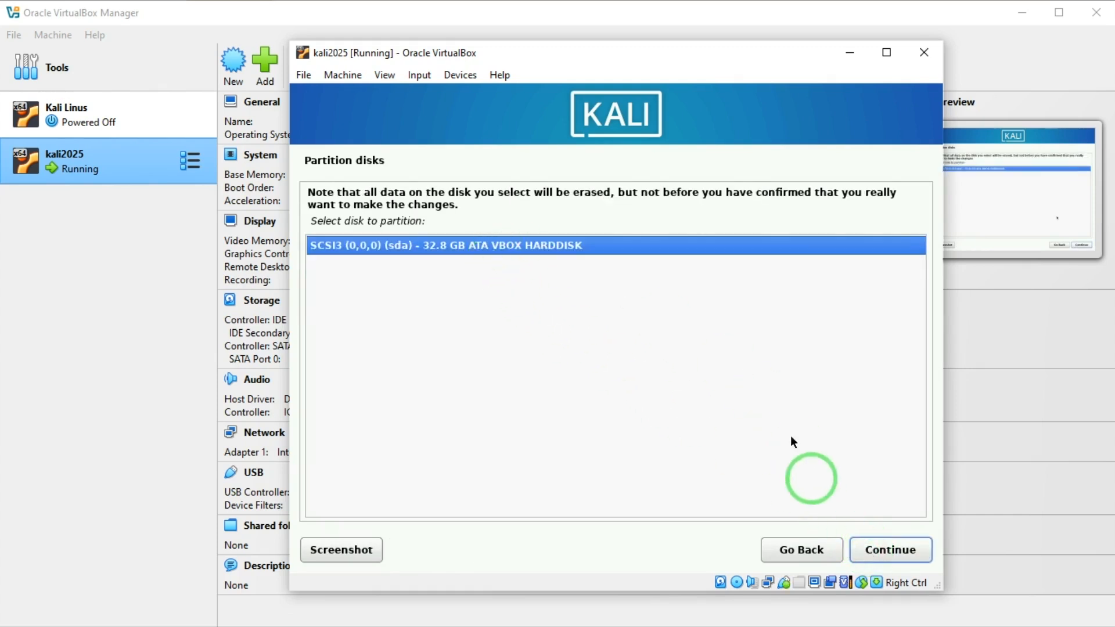
{"action": "left_click", "coordinate": [860, 550]}
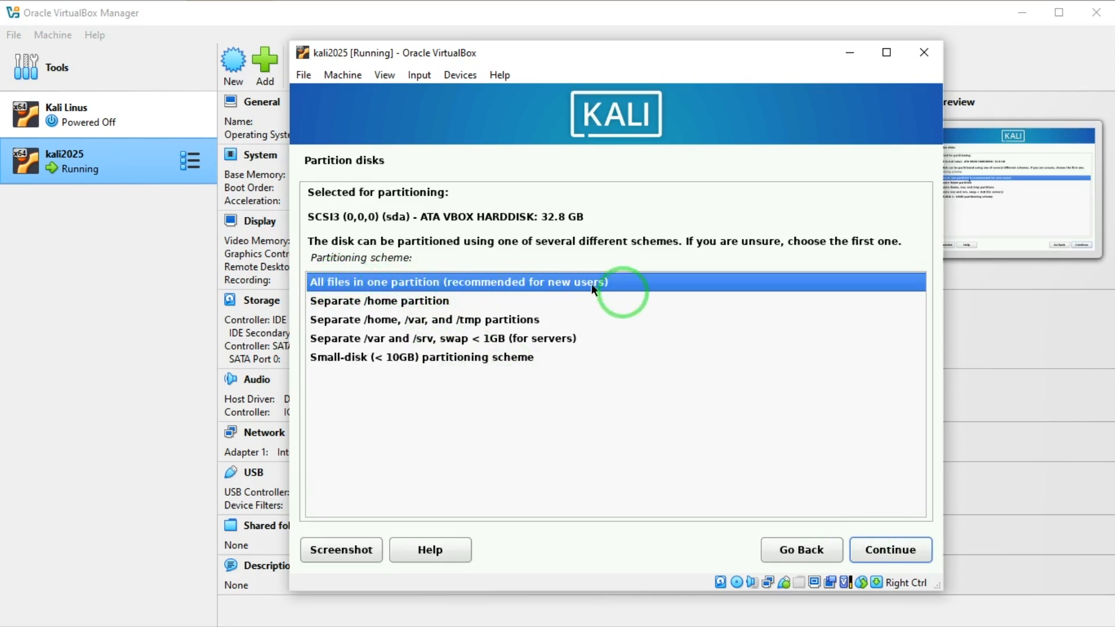
{"action": "left_click", "coordinate": [887, 561]}
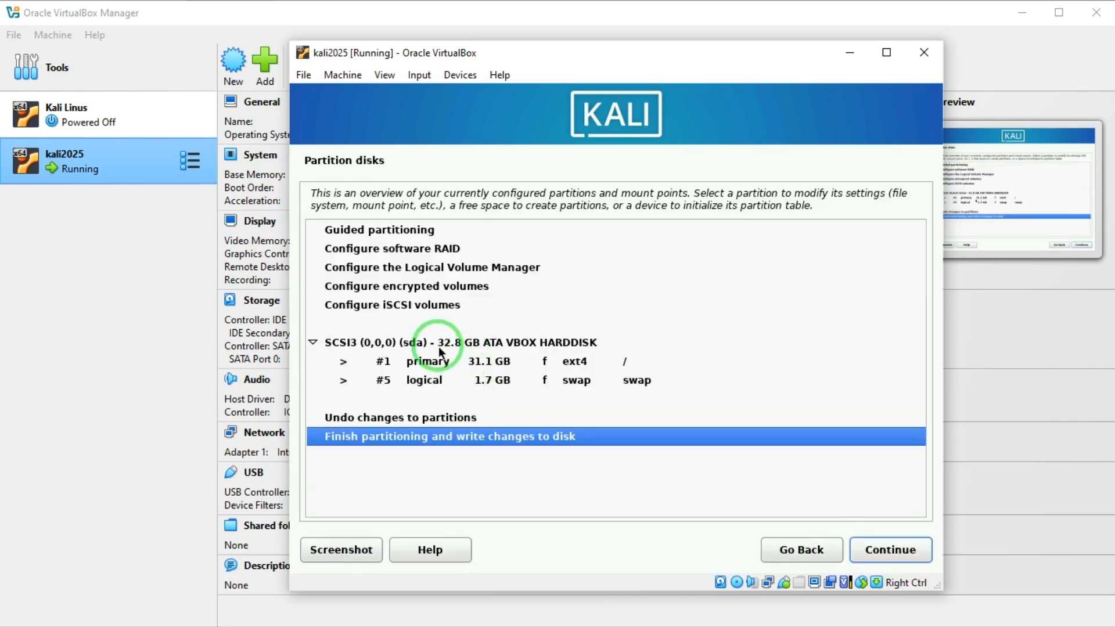
{"action": "left_click", "coordinate": [889, 552]}
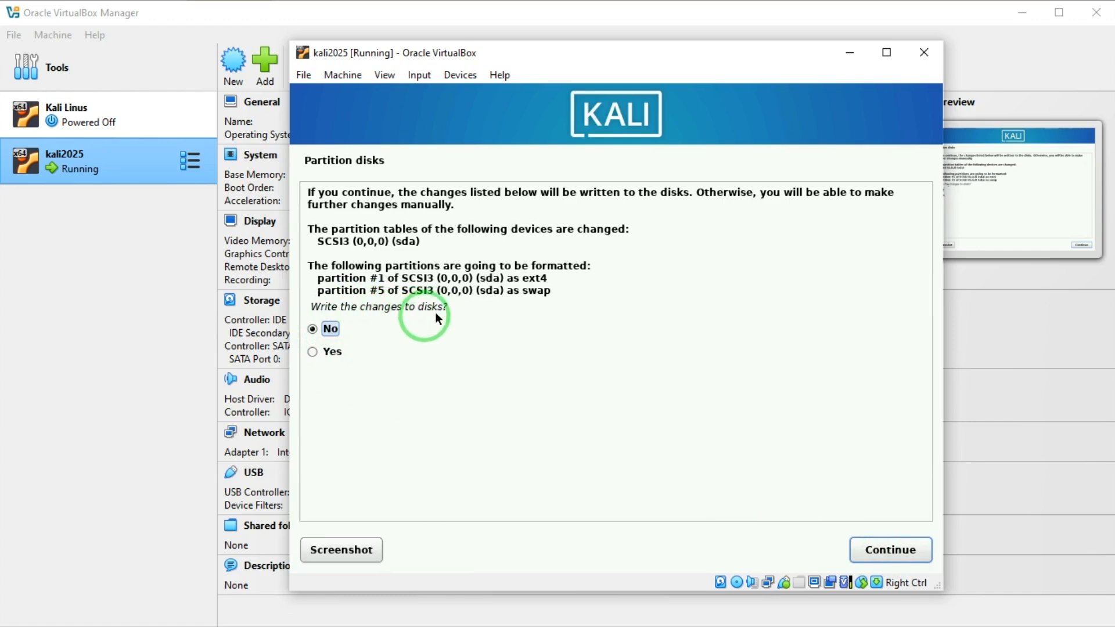
{"action": "left_click", "coordinate": [313, 352]}
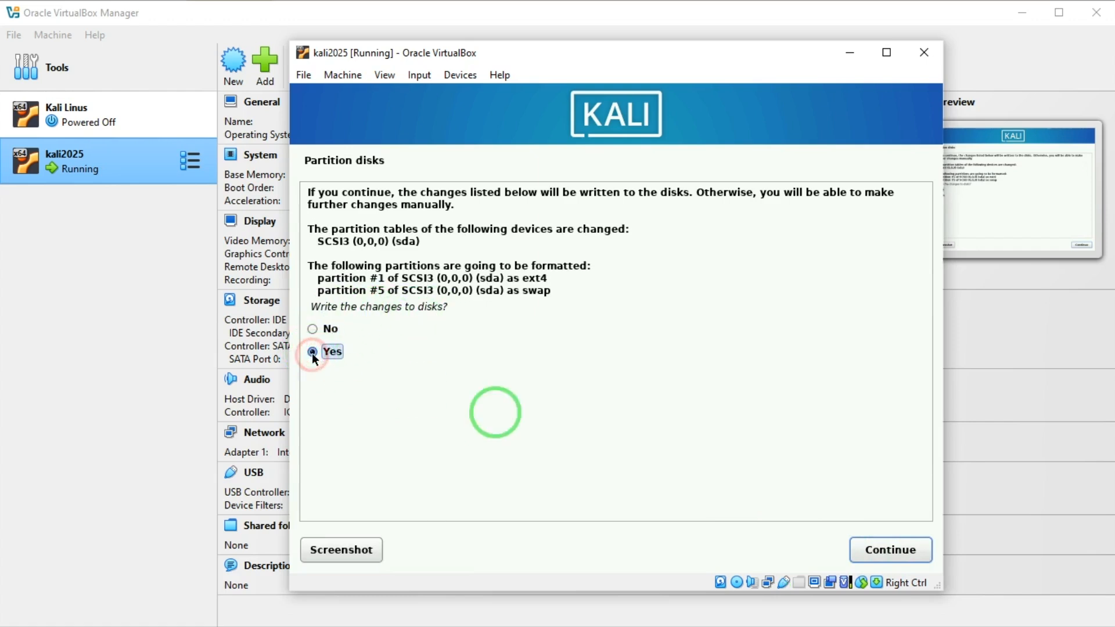
{"action": "left_click", "coordinate": [858, 549]}
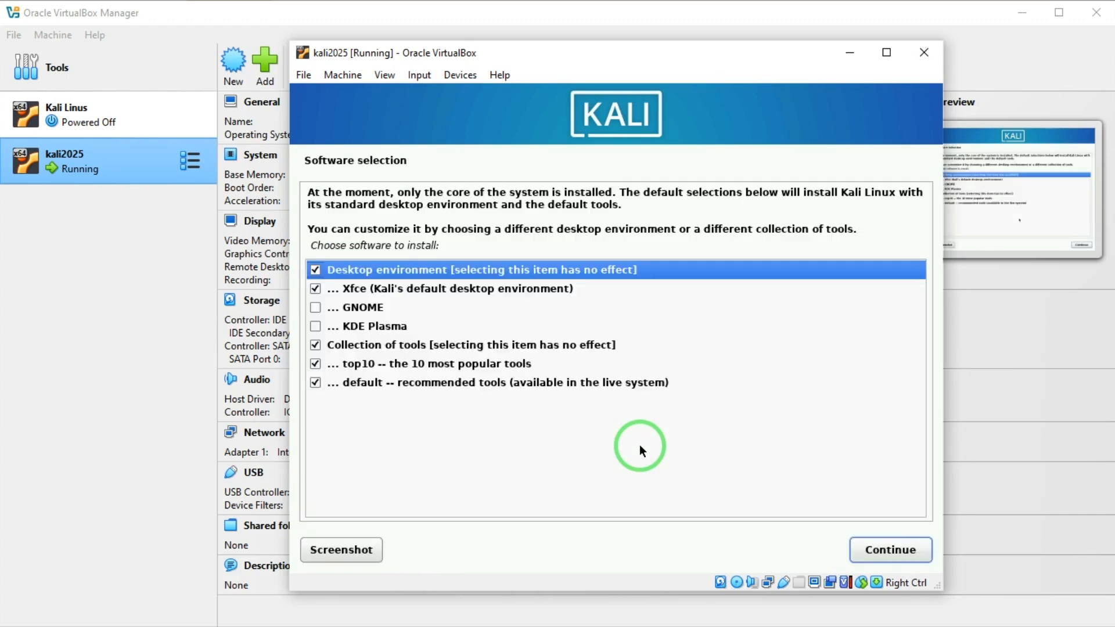
Step: Accept the default Xfce and tool selection, then install the GRUB boot loader on /dev/sda
{"action": "left_click", "coordinate": [883, 542]}
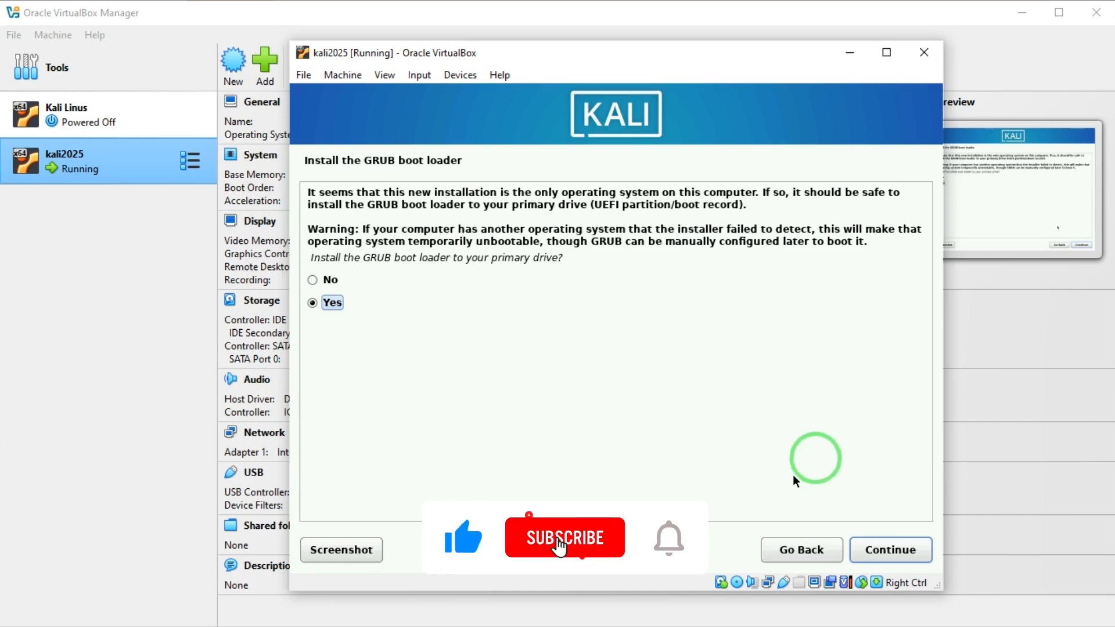
{"action": "left_click", "coordinate": [876, 548]}
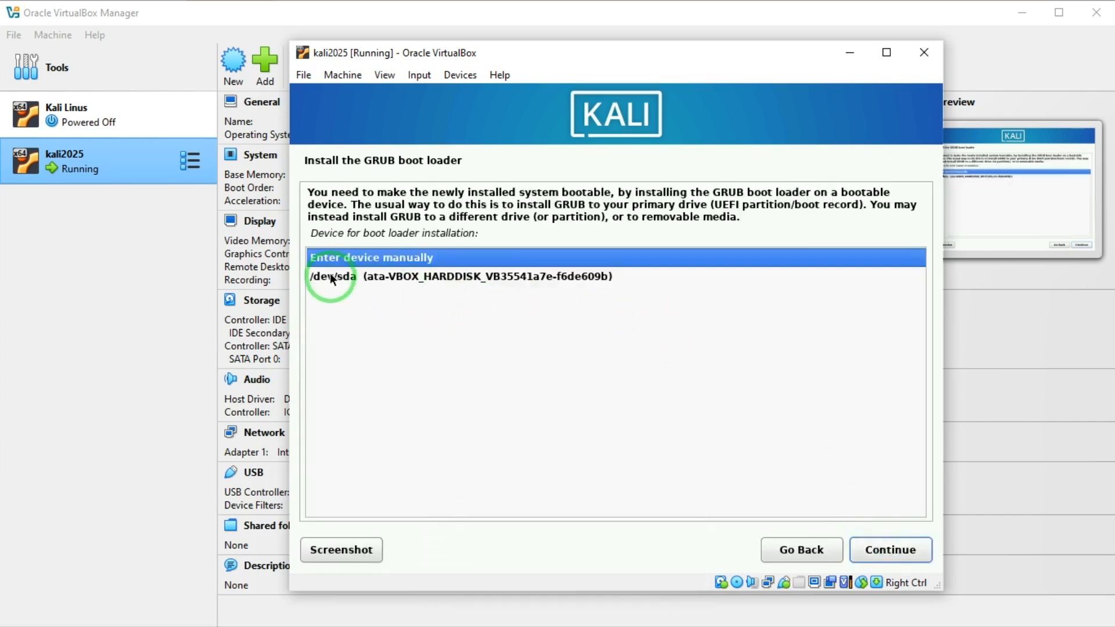
{"action": "left_click", "coordinate": [368, 277]}
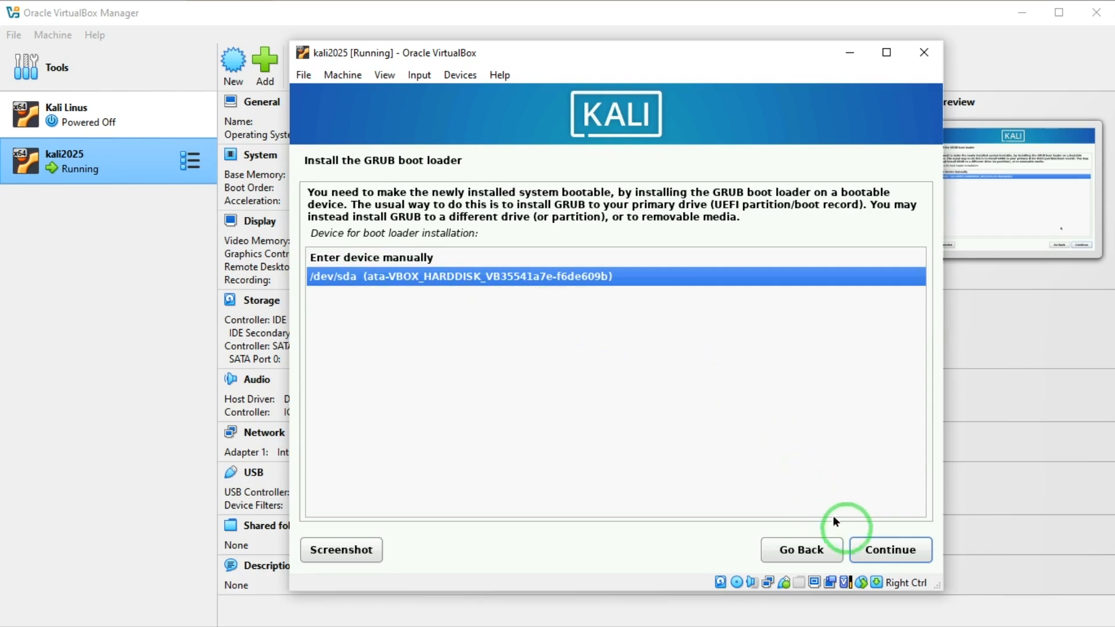
{"action": "left_click", "coordinate": [884, 549]}
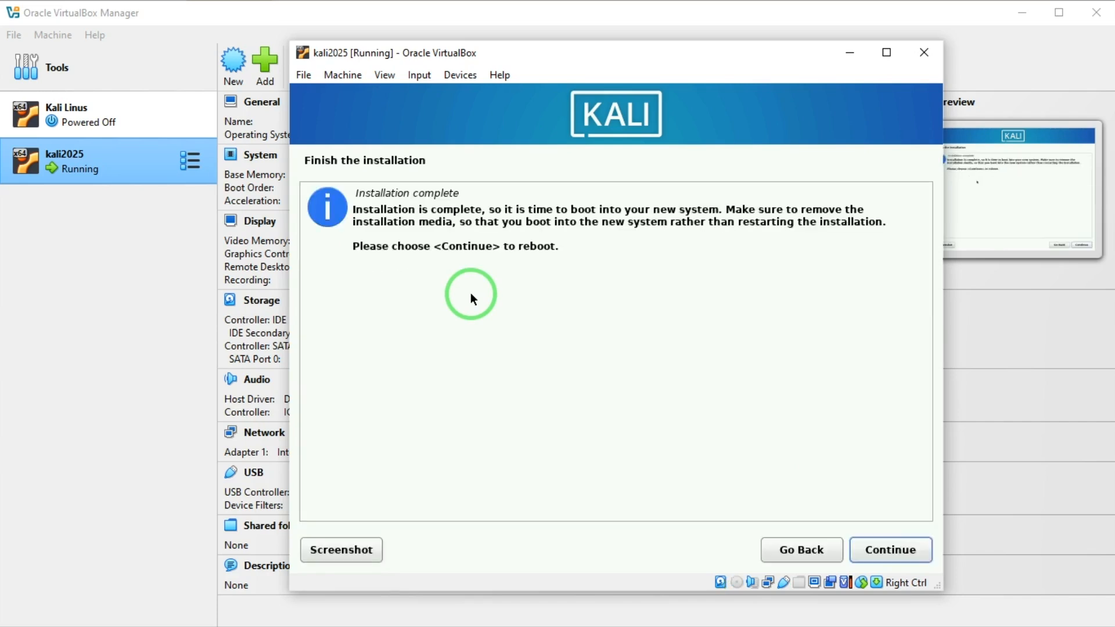
Step: Reboot into the installed Kali, log in as the new user, and maximize the VM window
{"action": "left_click", "coordinate": [898, 556]}
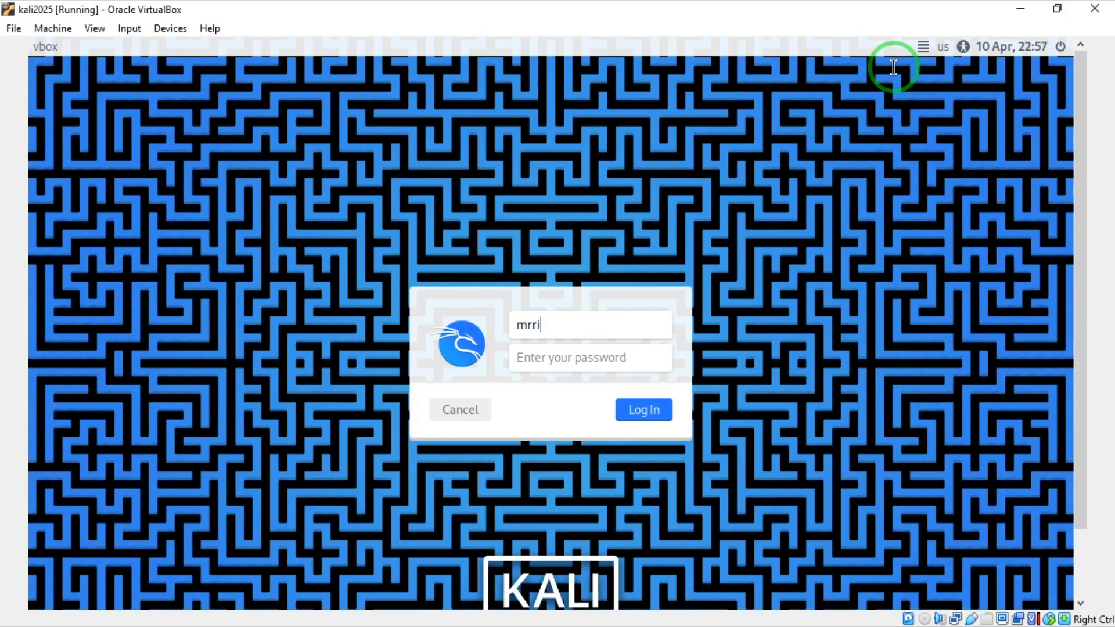
{"action": "key", "text": "Tab"}
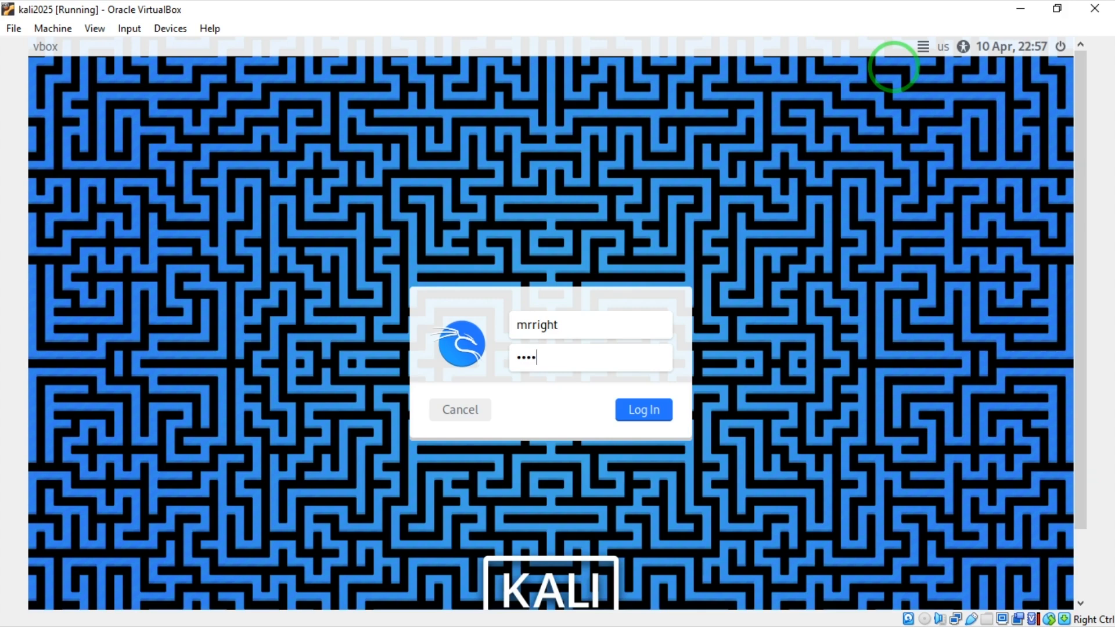
{"action": "key", "text": "Return"}
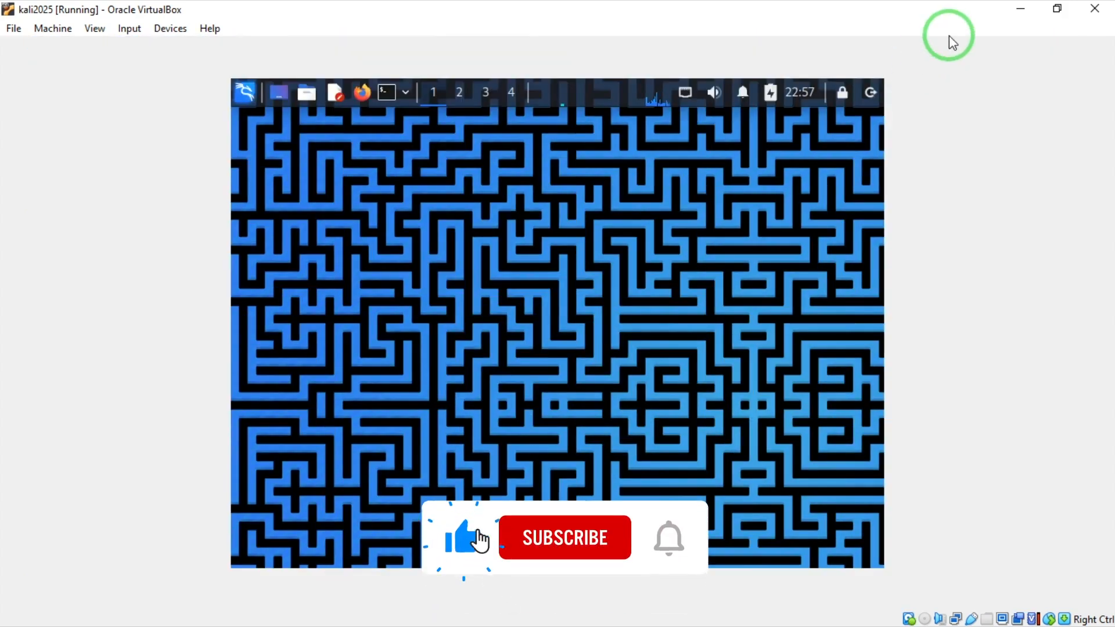
{"action": "left_click", "coordinate": [1057, 11]}
{"action": "left_click", "coordinate": [1018, 12]}
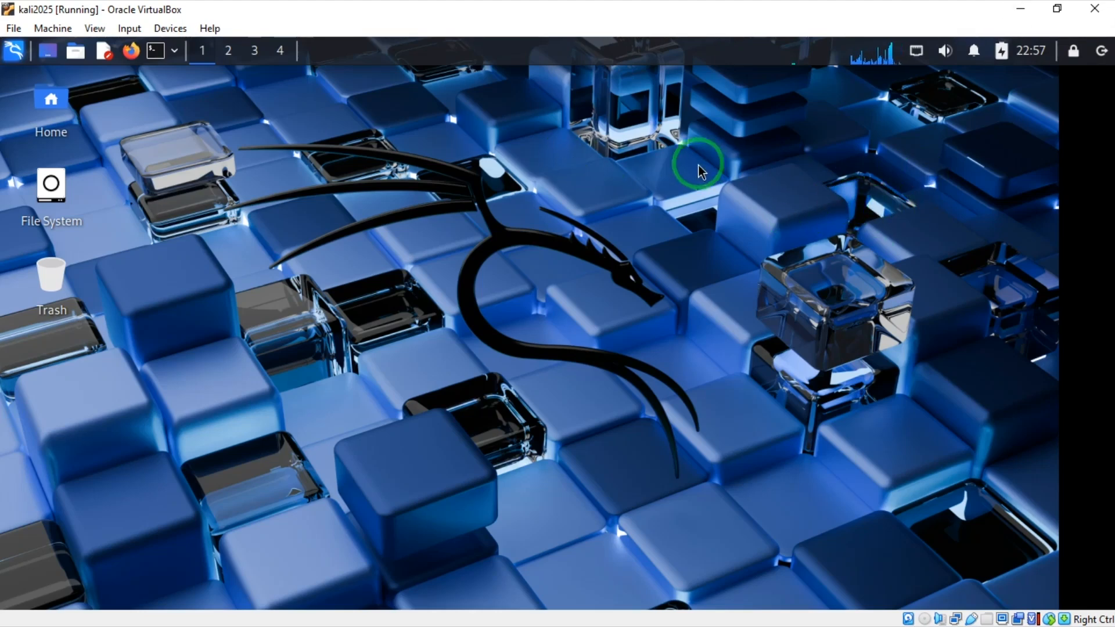
Step: Launch a terminal from the desktop context menu's Open Terminal Here and with Ctrl+Alt+T
{"action": "right_click", "coordinate": [310, 169]}
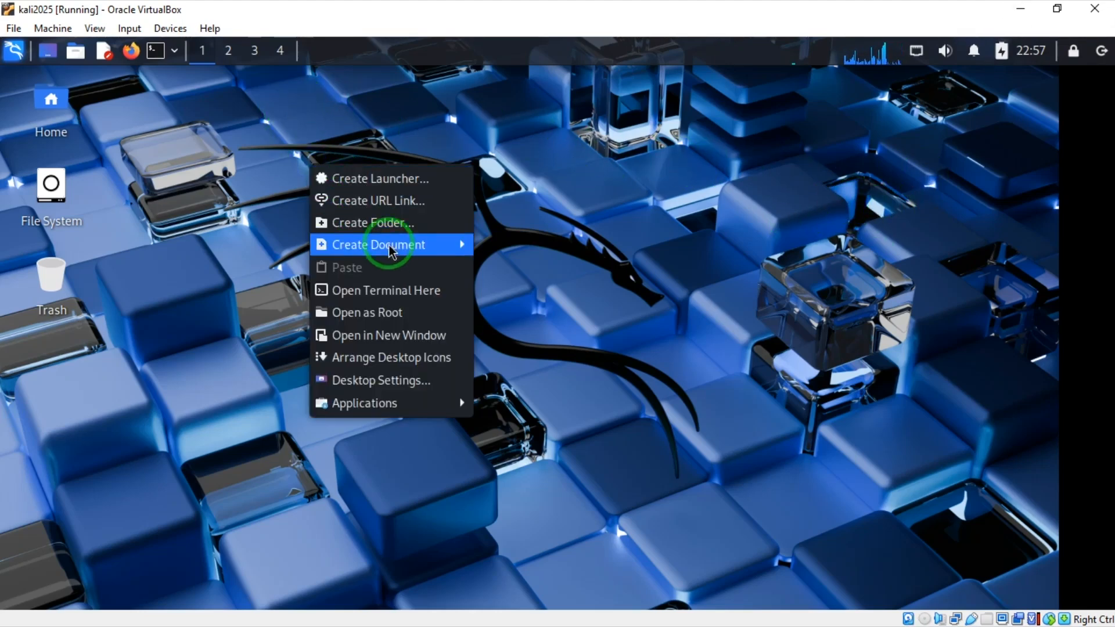
{"action": "left_click", "coordinate": [399, 290]}
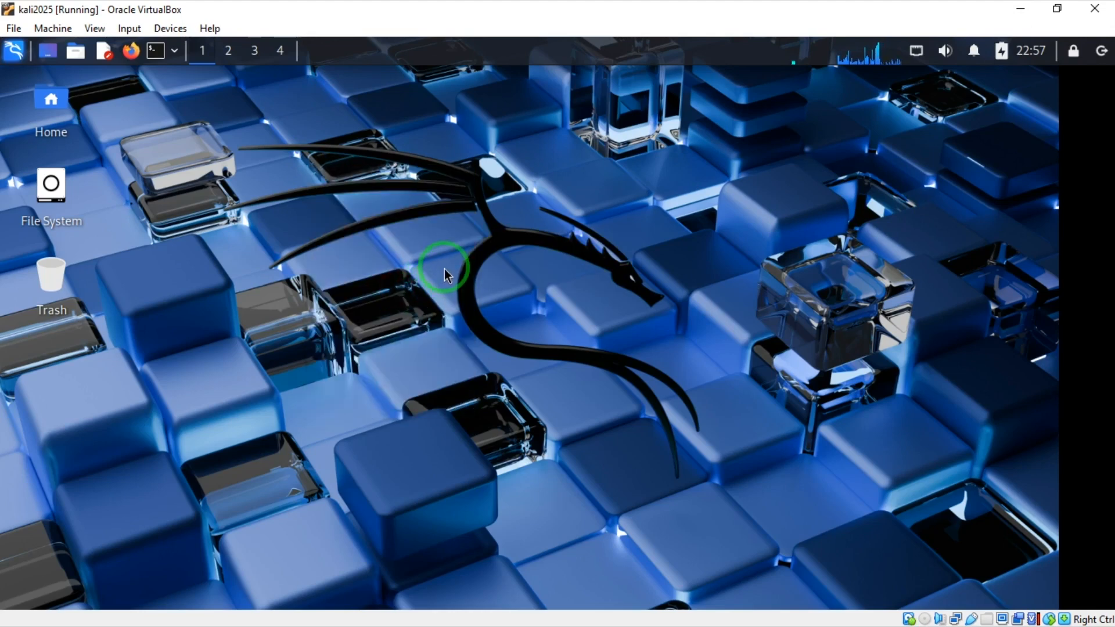
{"action": "key", "text": "ctrl+alt+t"}
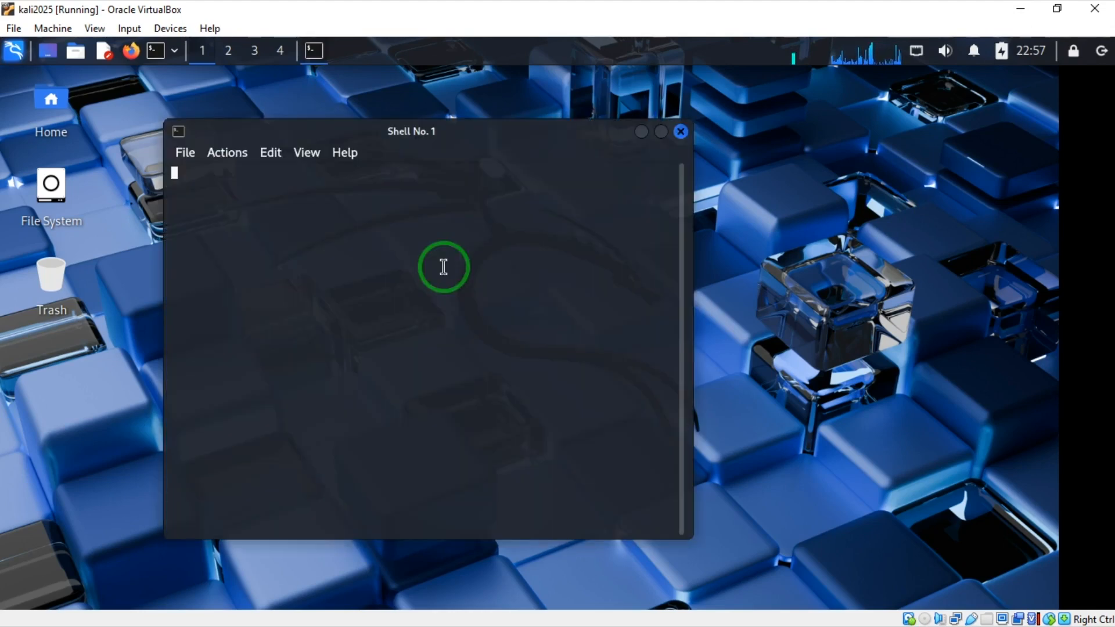